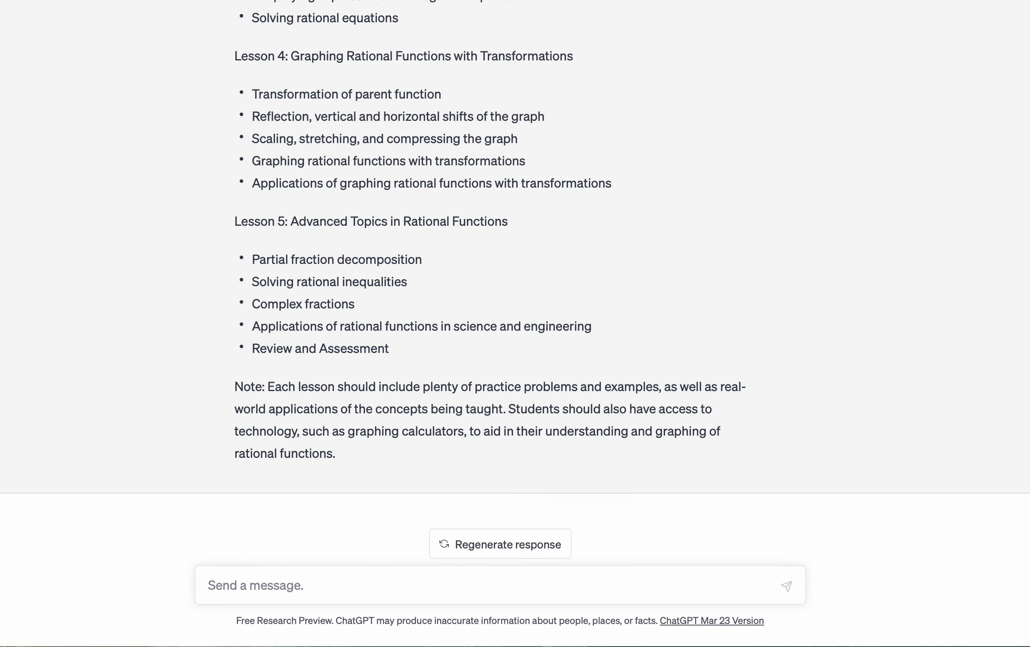
Send the prompt 'Take lesson 1 and outline a complete 45-minute lesson'.
text(Take l)
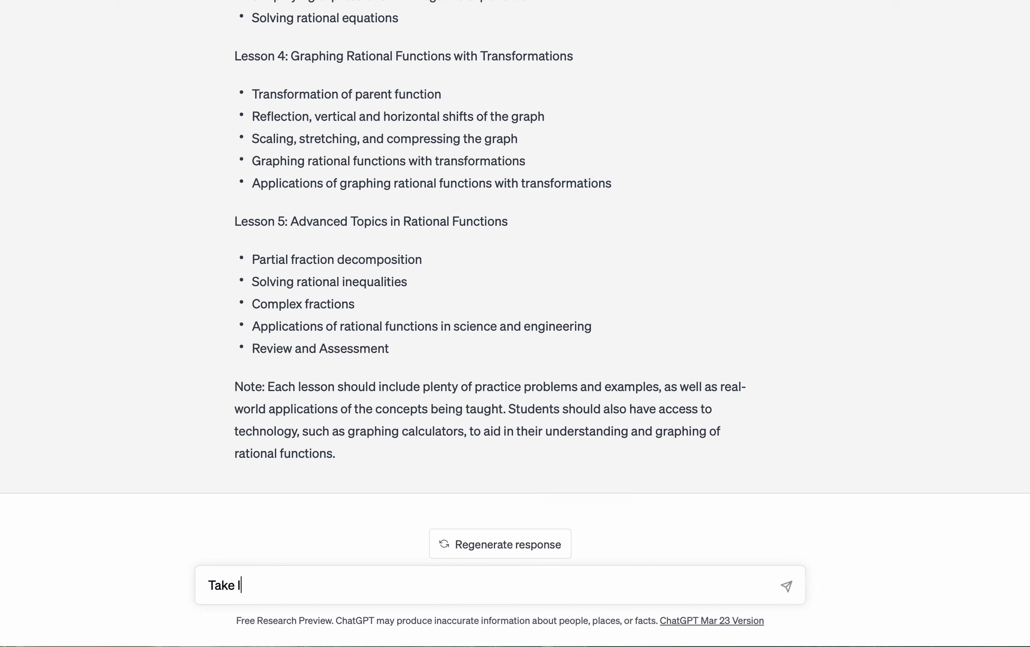
text(esson 1 and write a)
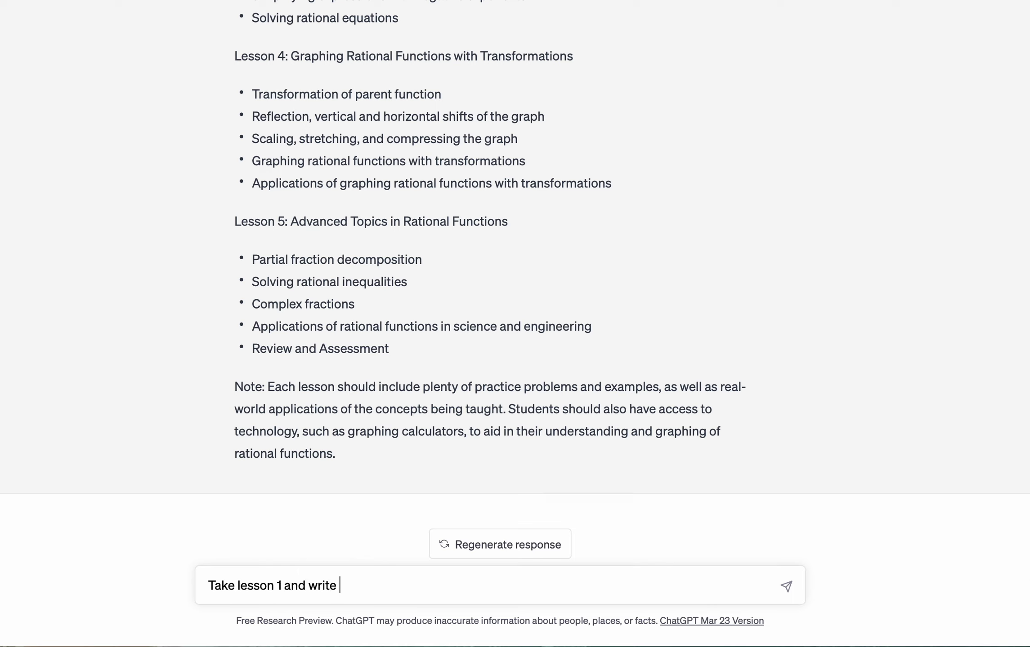
key(BackSpace)
key(BackSpace)
key(BackSpace)
key(BackSpace)
key(BackSpace)
key(BackSpace)
key(BackSpace)
key(BackSpace)
key(BackSpace)
key(BackSpace)
key(BackSpace)
key(BackSpace)
text(and outline a complete)
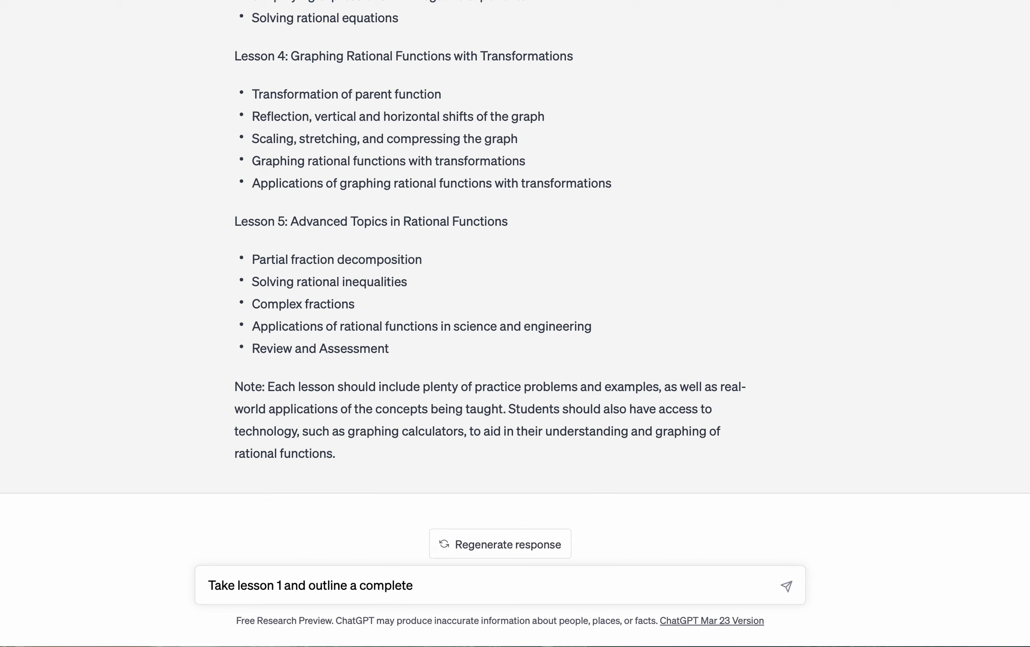
text( 45-minute les)
key(BackSpace)
text(lesson)
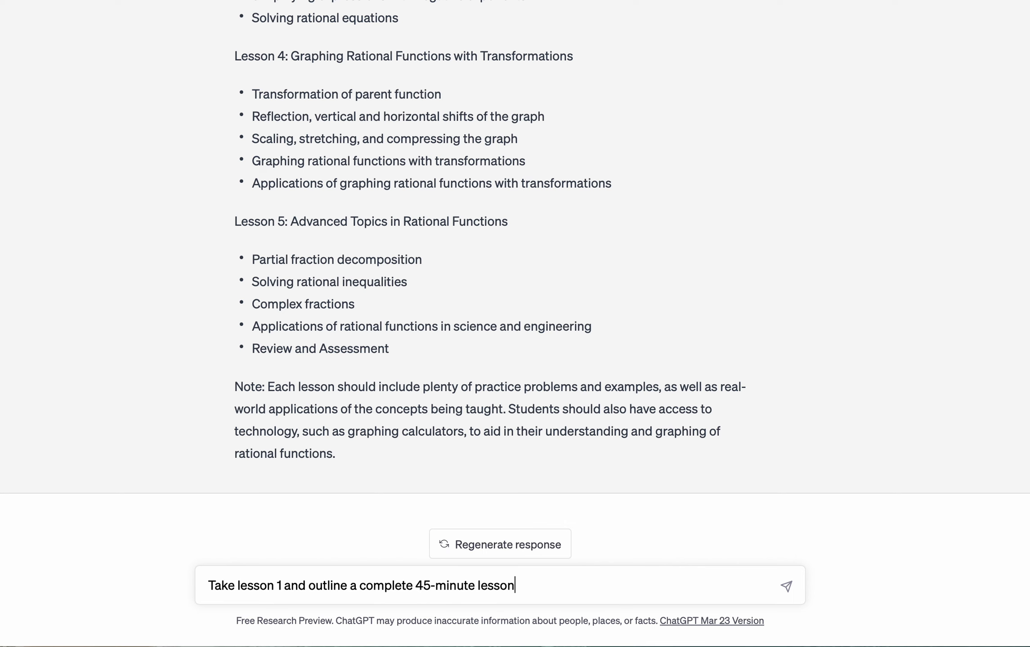
key(Return)
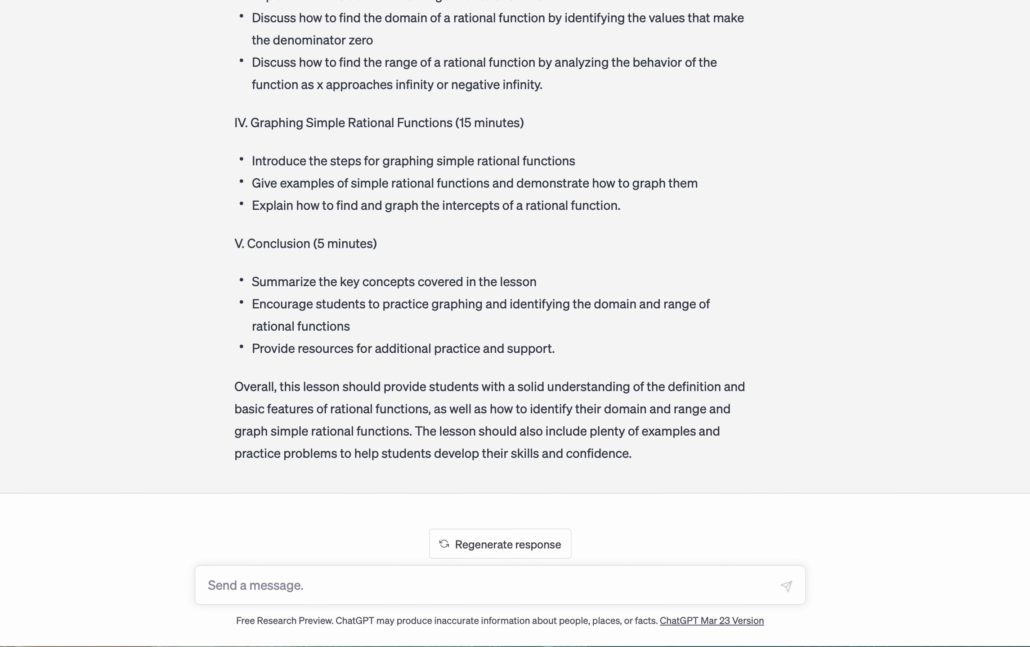
Send a follow-up: 'For the areas that you say "give examples," can you provide the examples'.
text(For the areas )
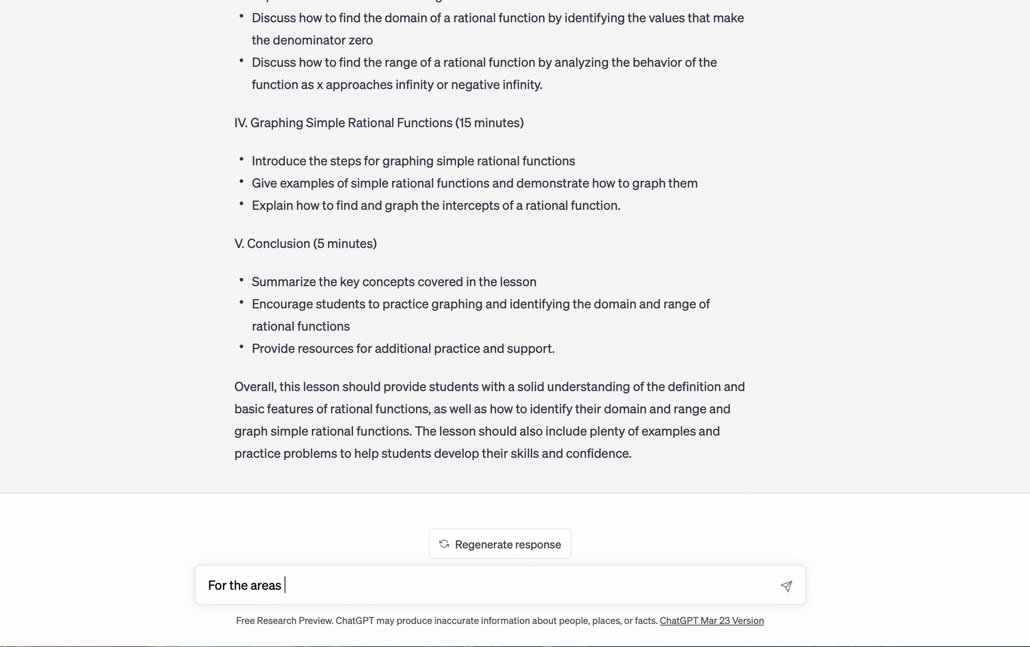
text(that you say "give examp)
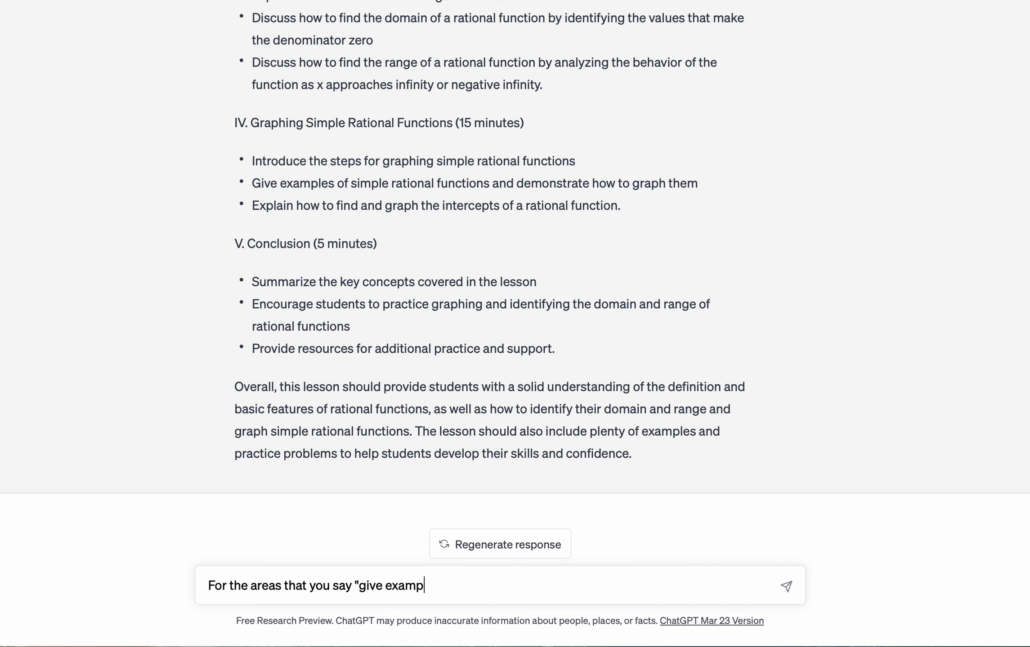
text(les,)
key(shift+Return)
key(BackSpace)
text(" can you provide the examples)
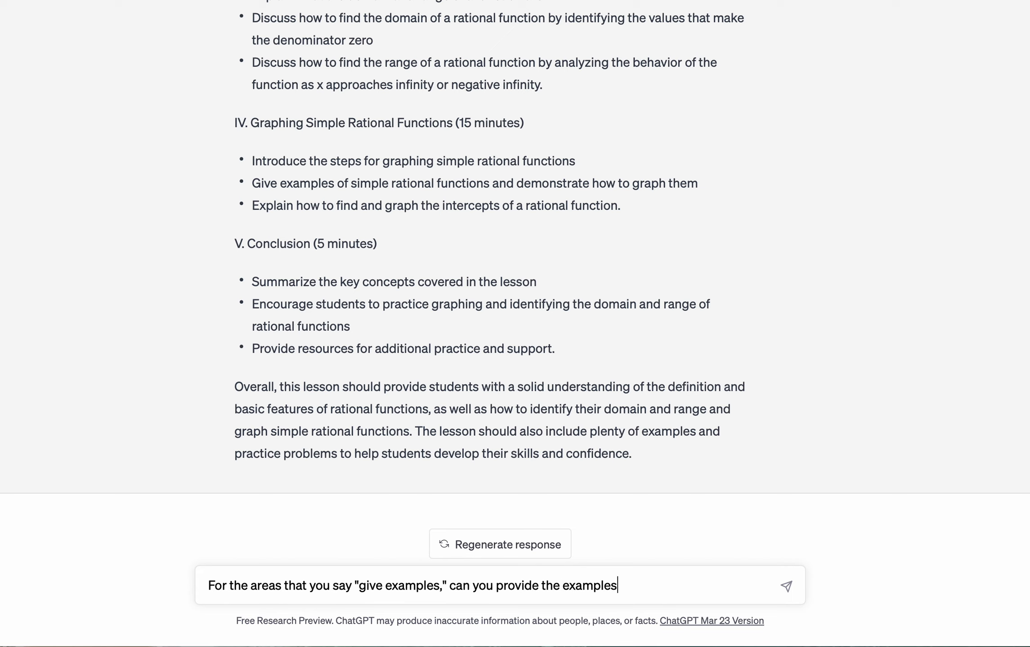
text(/)
key(Return)
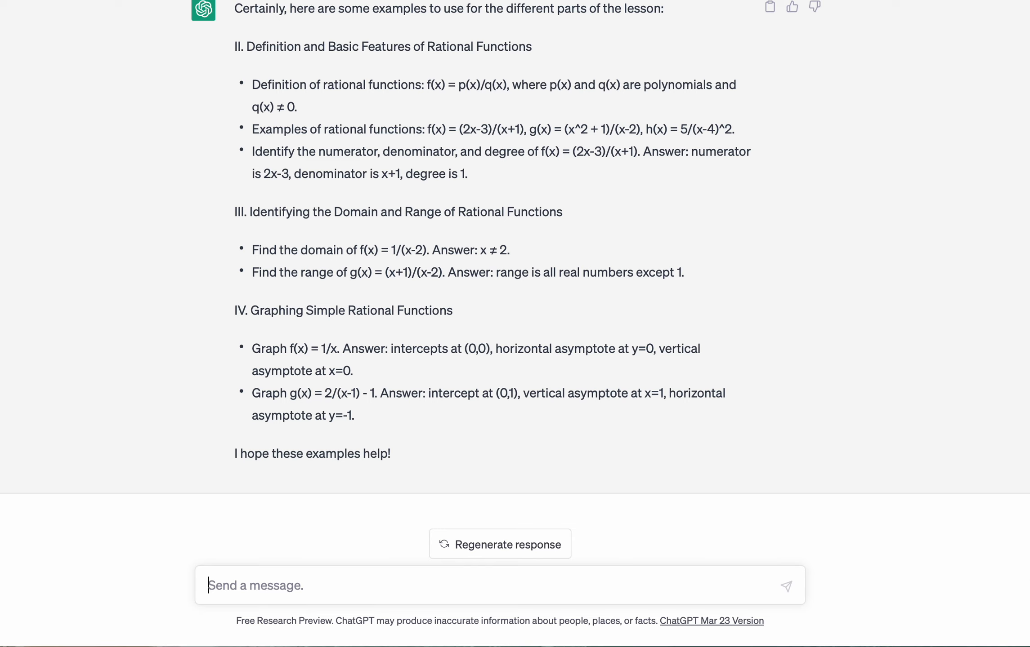
Send the message 'How about adding a warmup problem to start the lesson that ties old knowledge into what they will need to do in this unit'.
text(HOw)
key(BackSpace)
text(ow about a)
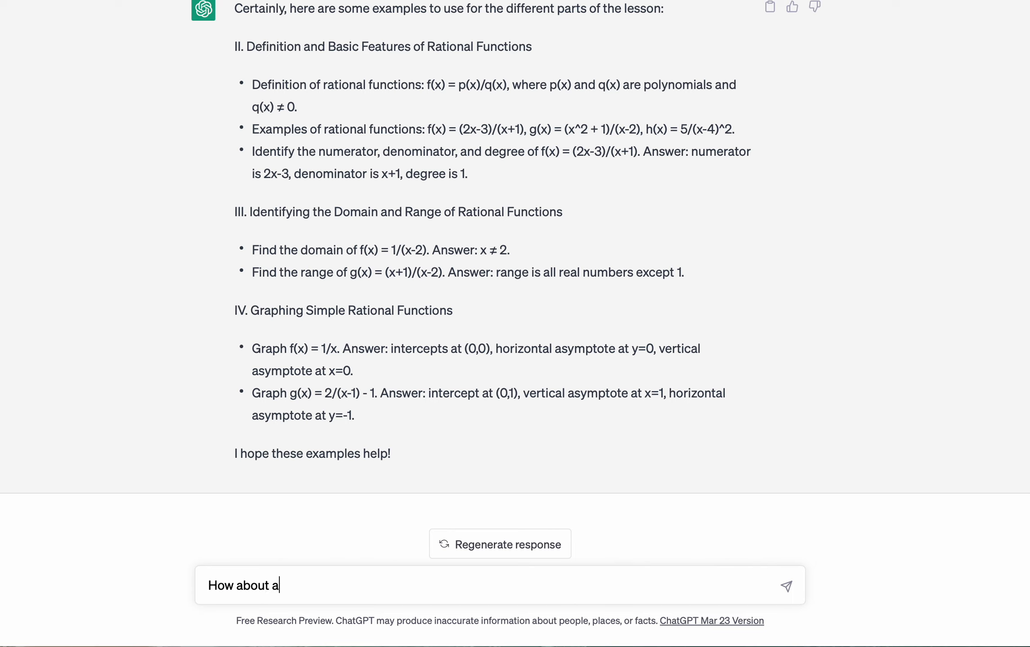
text(dding a  warmup prbo)
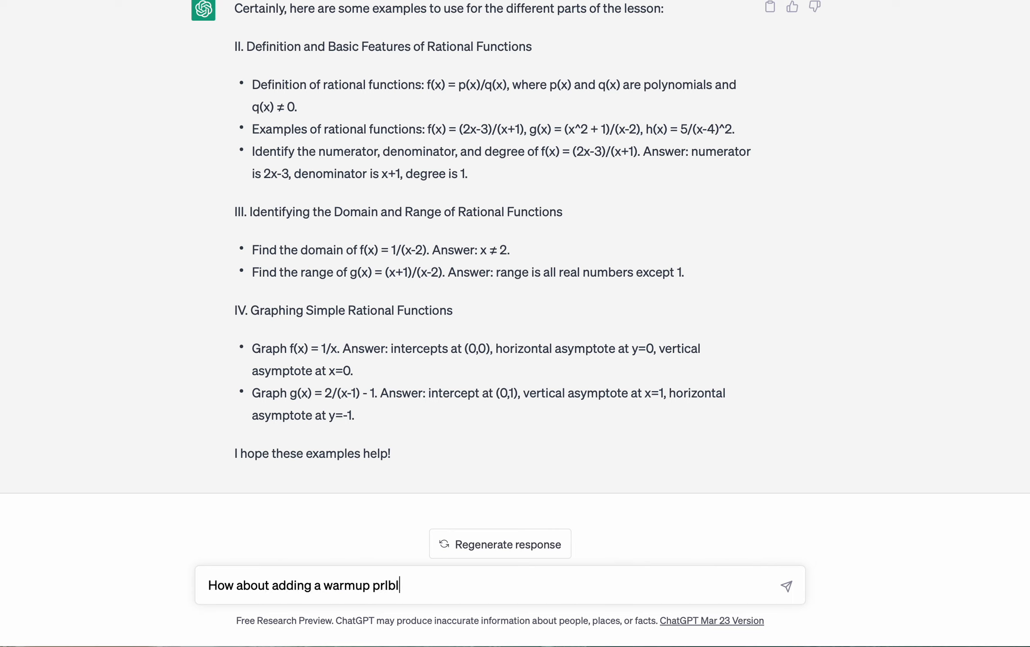
key(BackSpace)
key(BackSpace)
text(oblem to start the less)
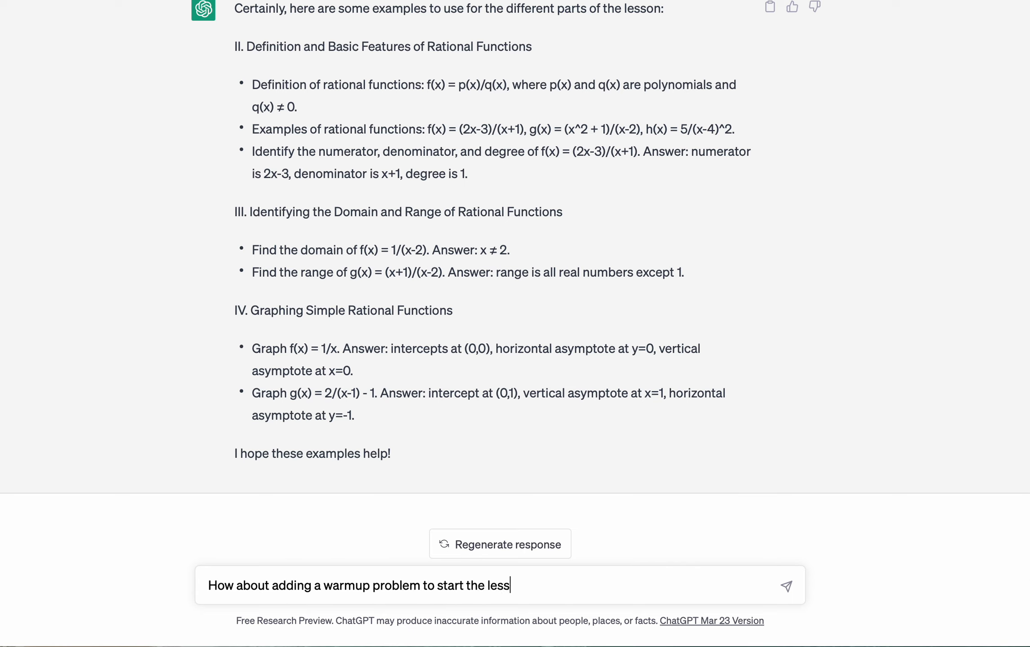
text(on that ties old knowl)
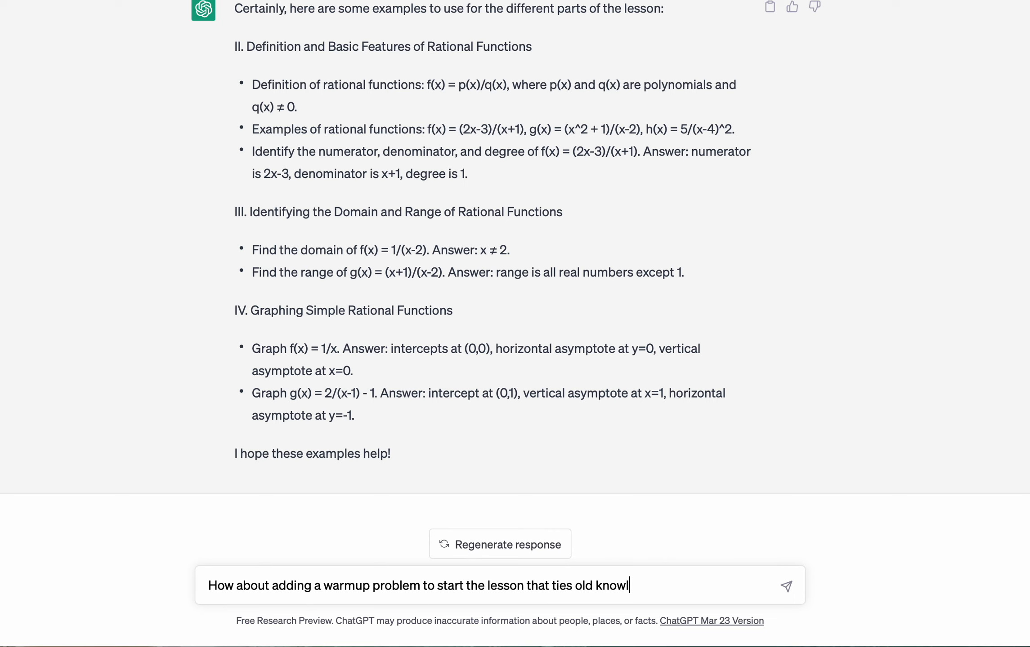
text(edge into what the)
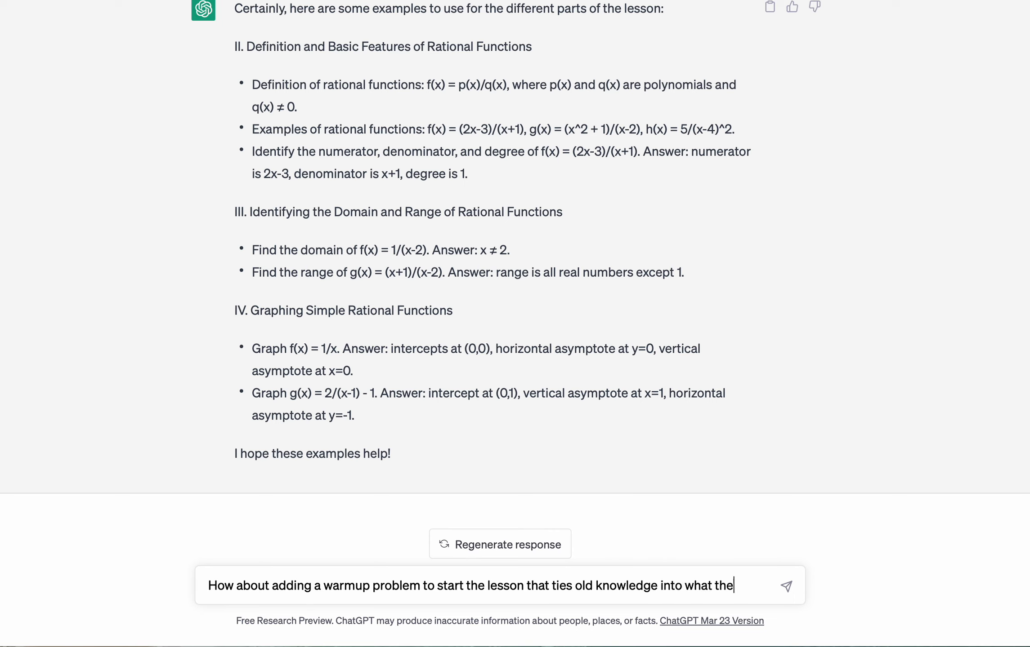
text(y will need to)
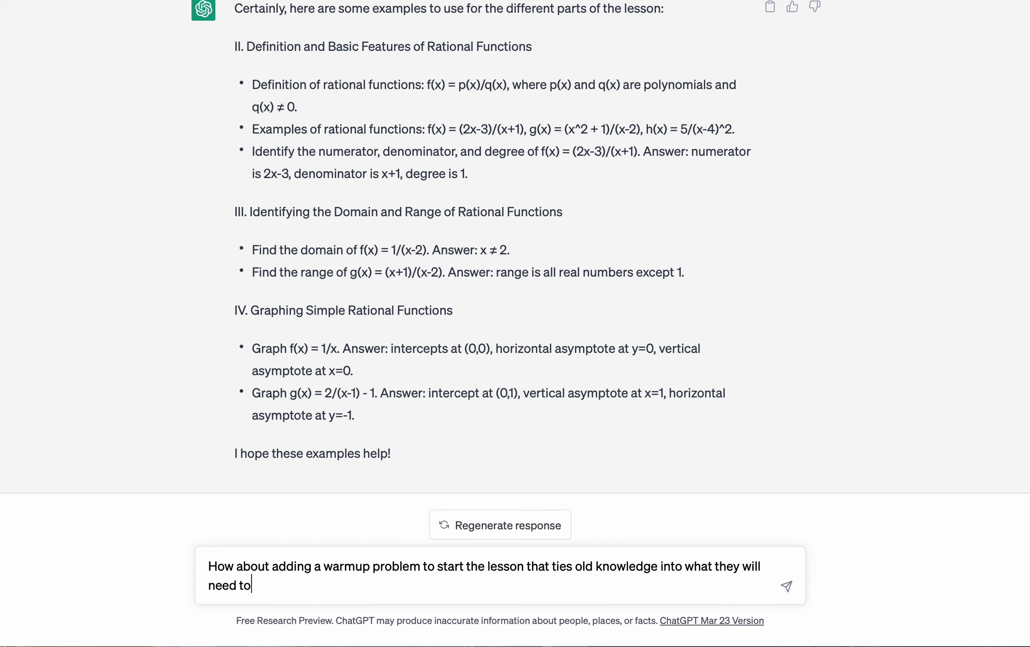
text( do in this unit)
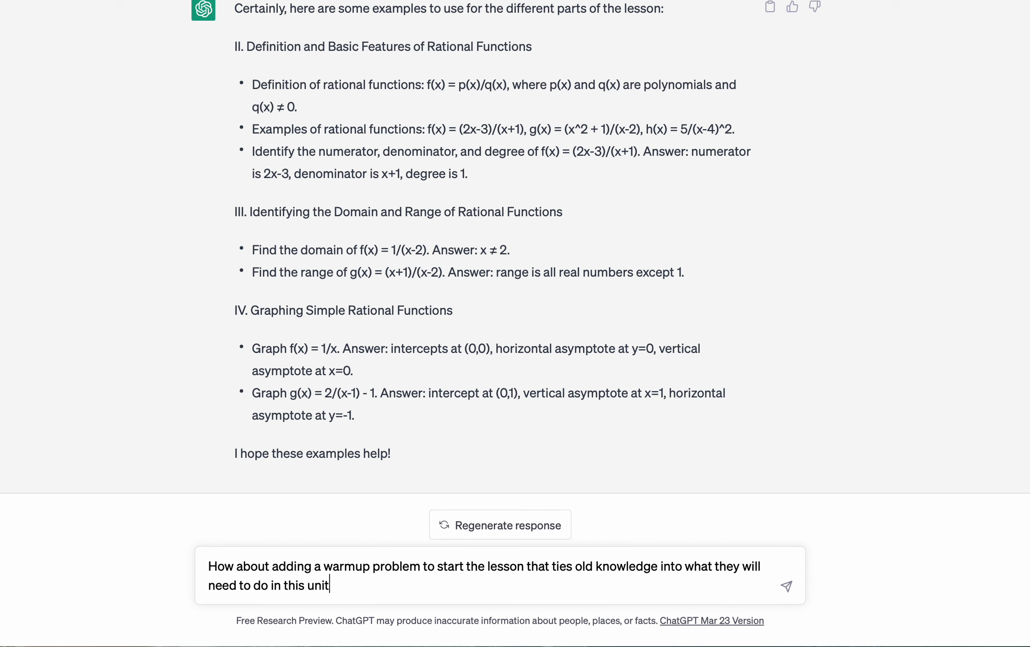
key(Return)
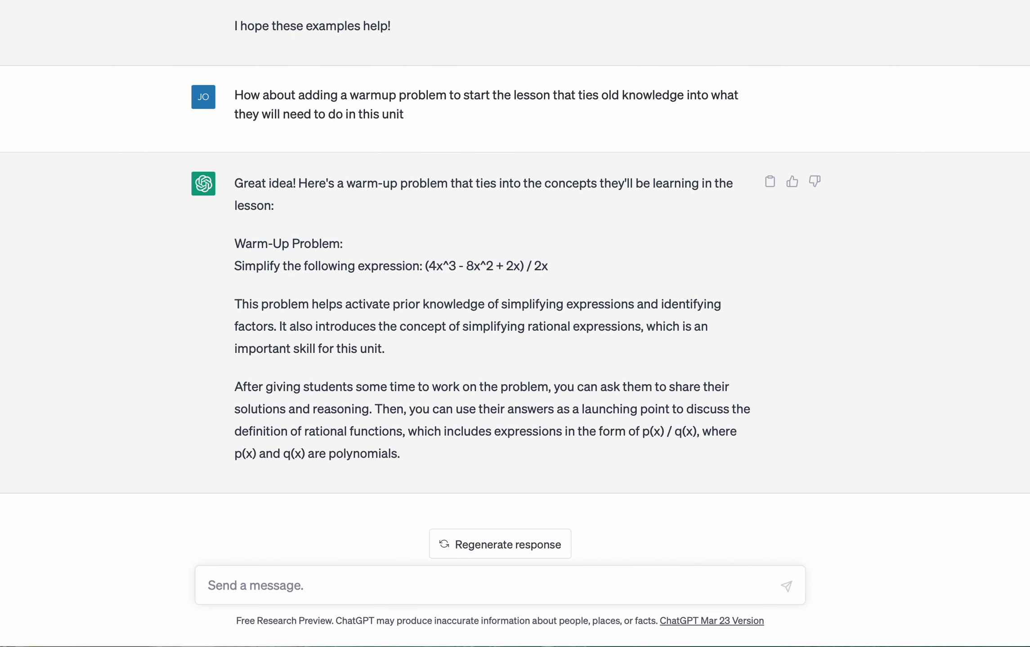
Request a second warm-up problem by sending 'how about another'.
text(how about anoht)
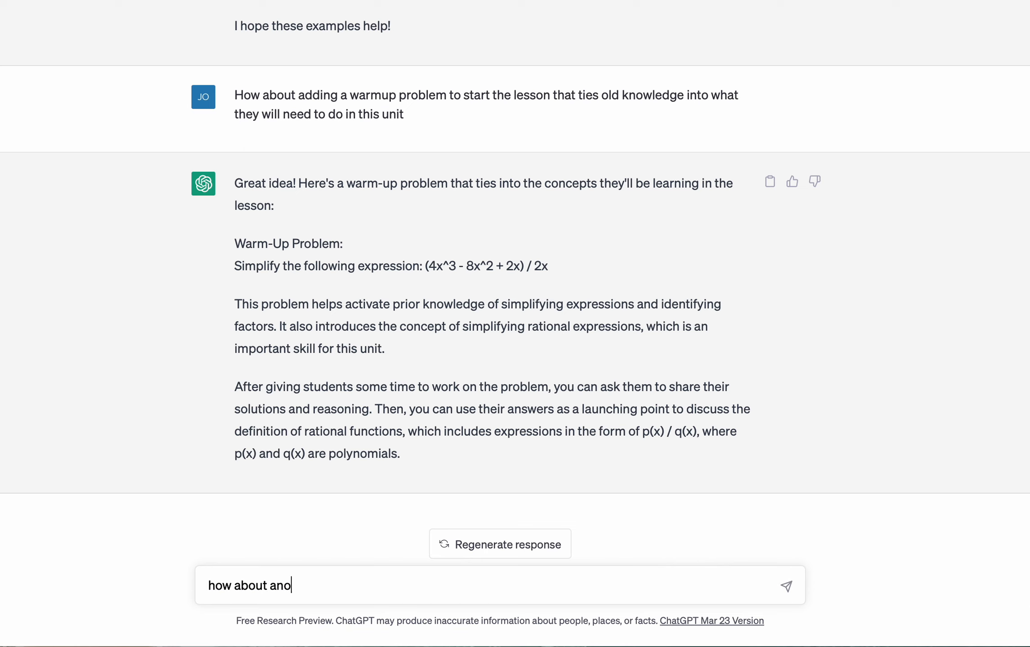
key(BackSpace)
key(BackSpace)
text(ther)
key(Return)
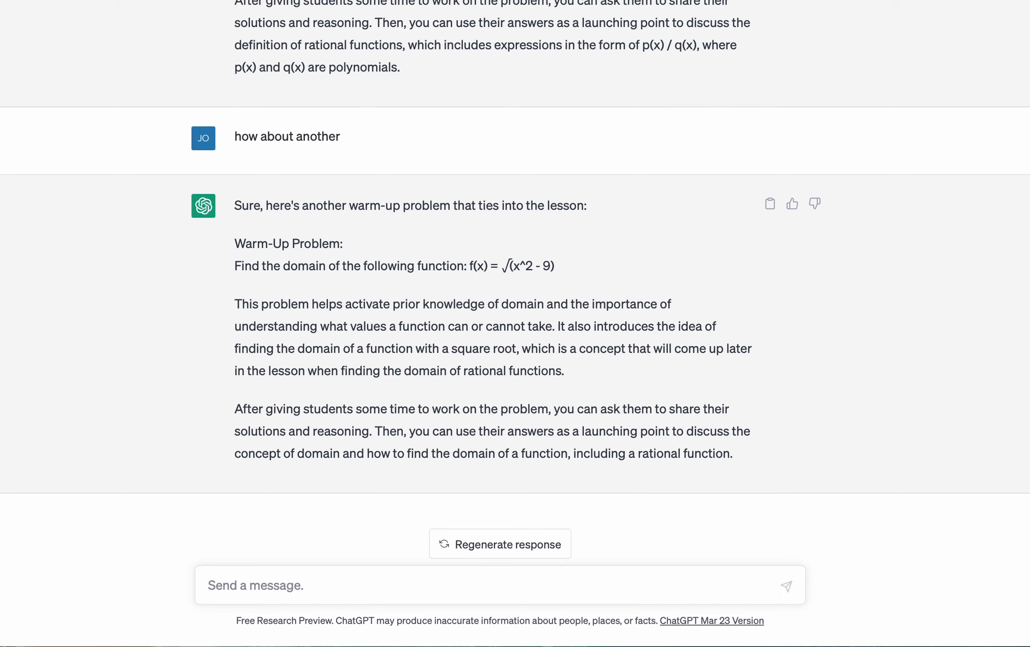
Send the prompt 'Create a 15 question assignment based on this lesson'.
text(Can)
key(BackSpace)
key(BackSpace)
text(Create )
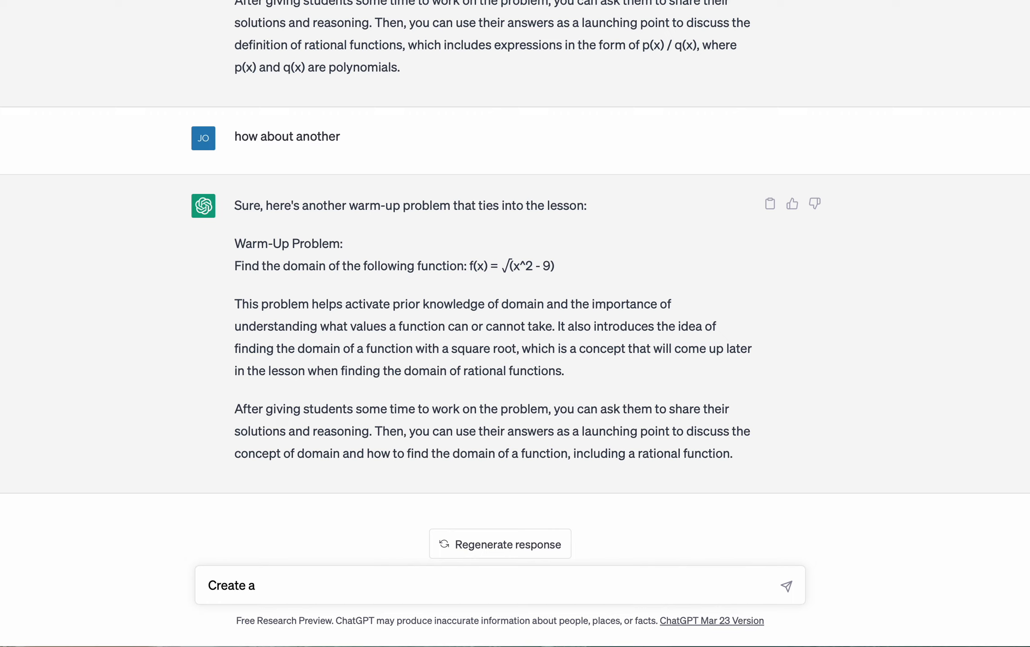
text(a 15 quetion)
key(BackSpace)
text(tion assignmene)
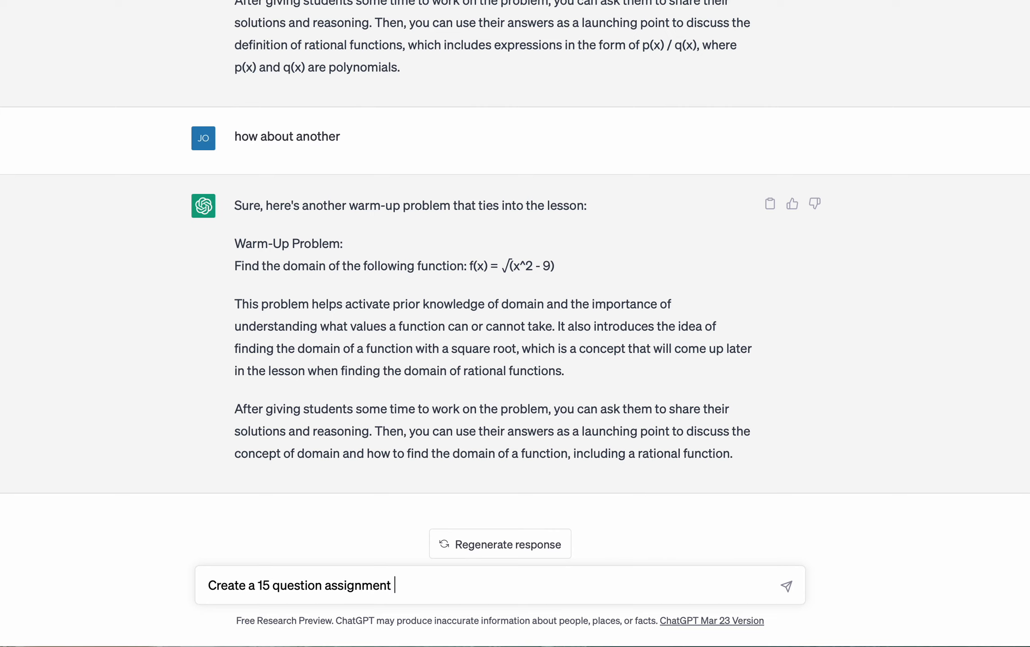
text(based)
key(BackSpace)
key(BackSpace)
key(BackSpace)
key(BackSpace)
key(BackSpace)
text(ased onp thi)
key(BackSpace)
key(BackSpace)
key(BackSpace)
key(BackSpace)
key(BackSpace)
text(this lesson)
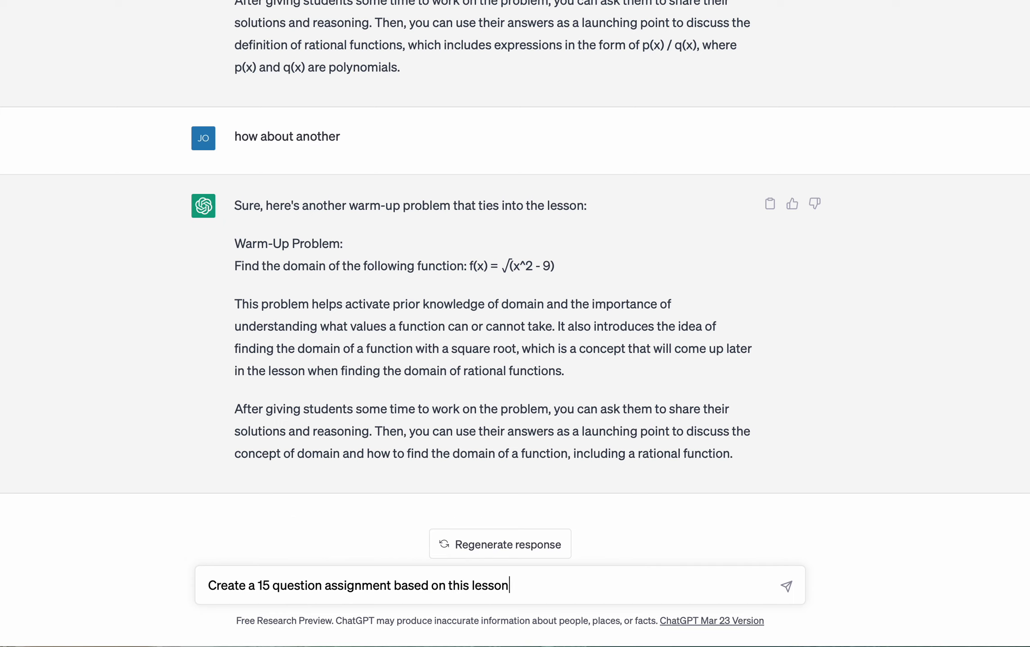
key(Return)
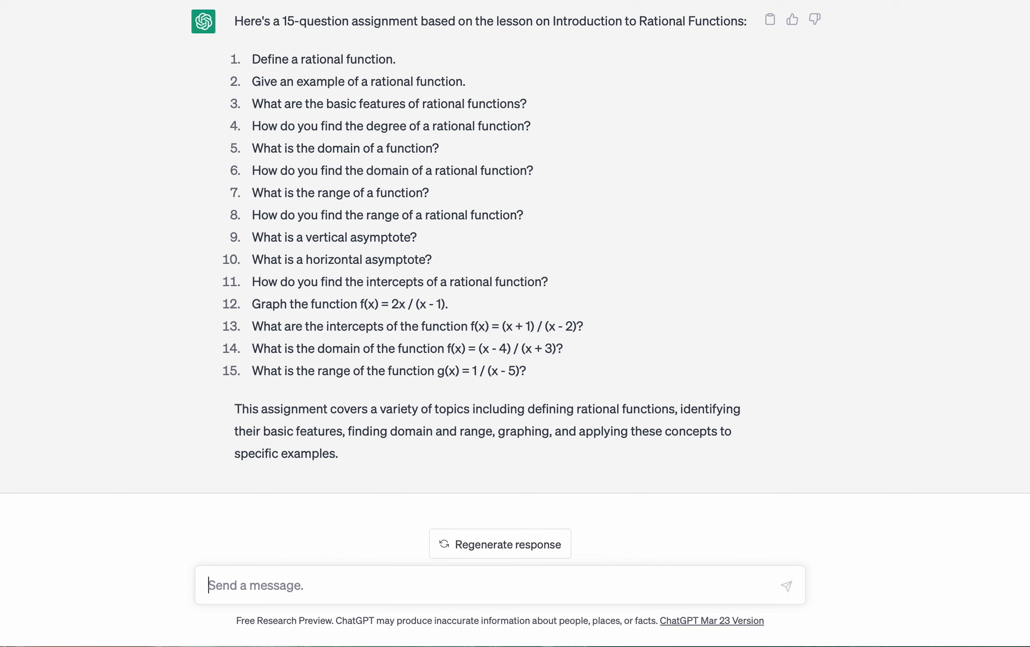
Request a revised assignment by sending 'Can you change the assignment so that it is less open response?'.
text(Can you create)
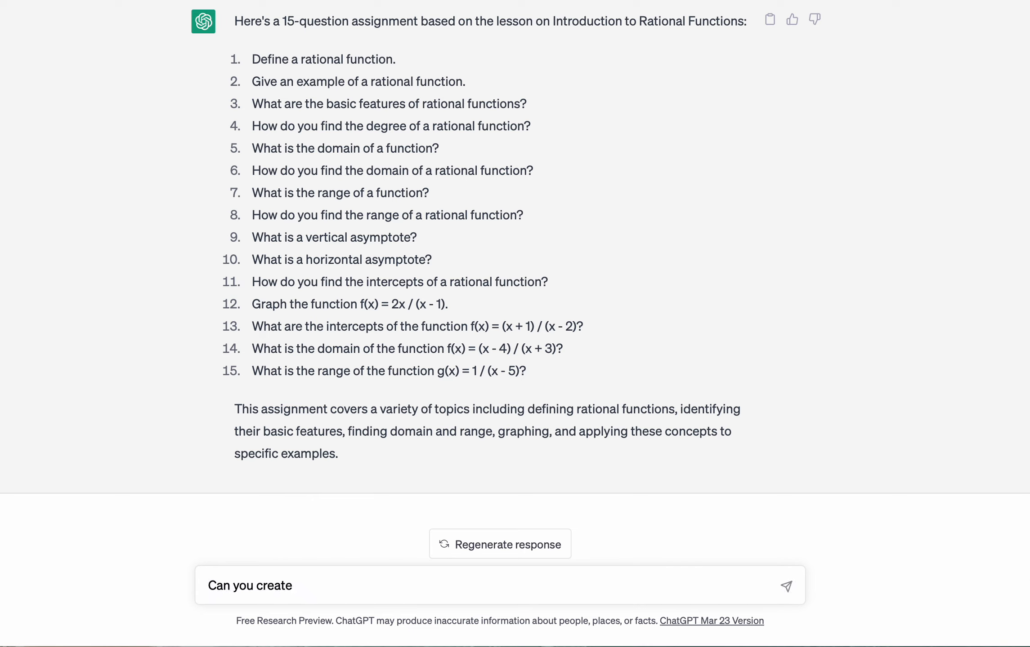
text(re)
key(BackSpace)
text(ange the assign)
text(ment so thaat it )
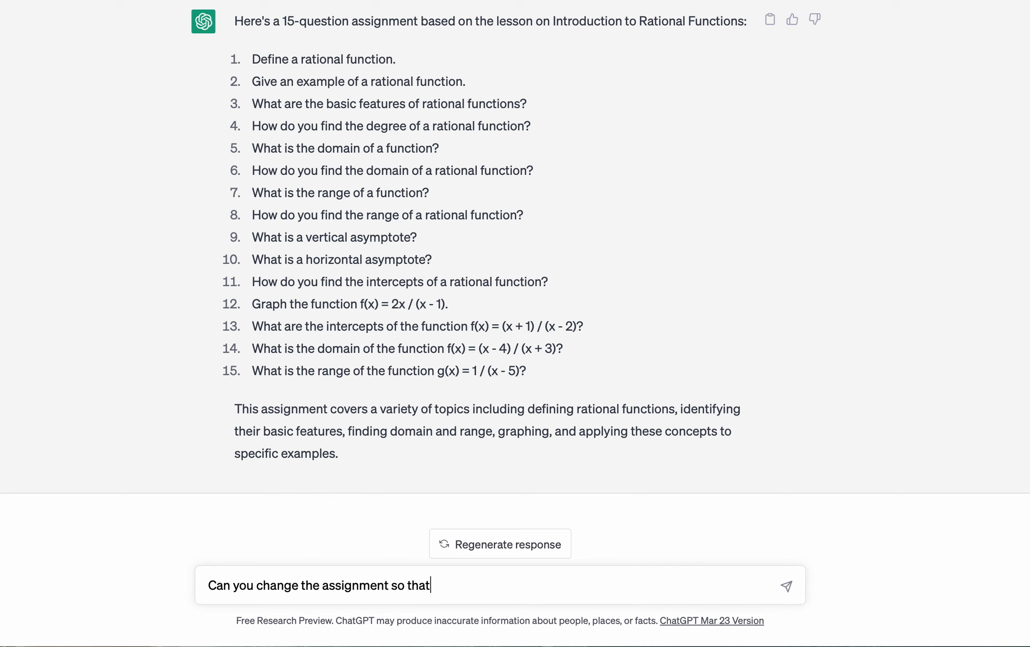
text(is less open response)
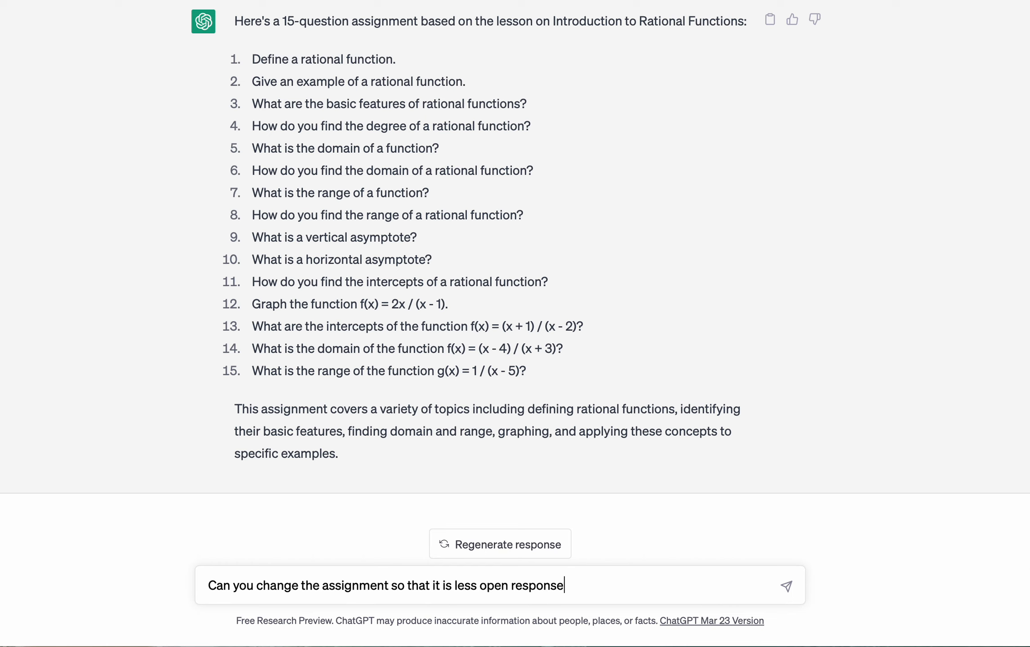
text(?)
key(Return)
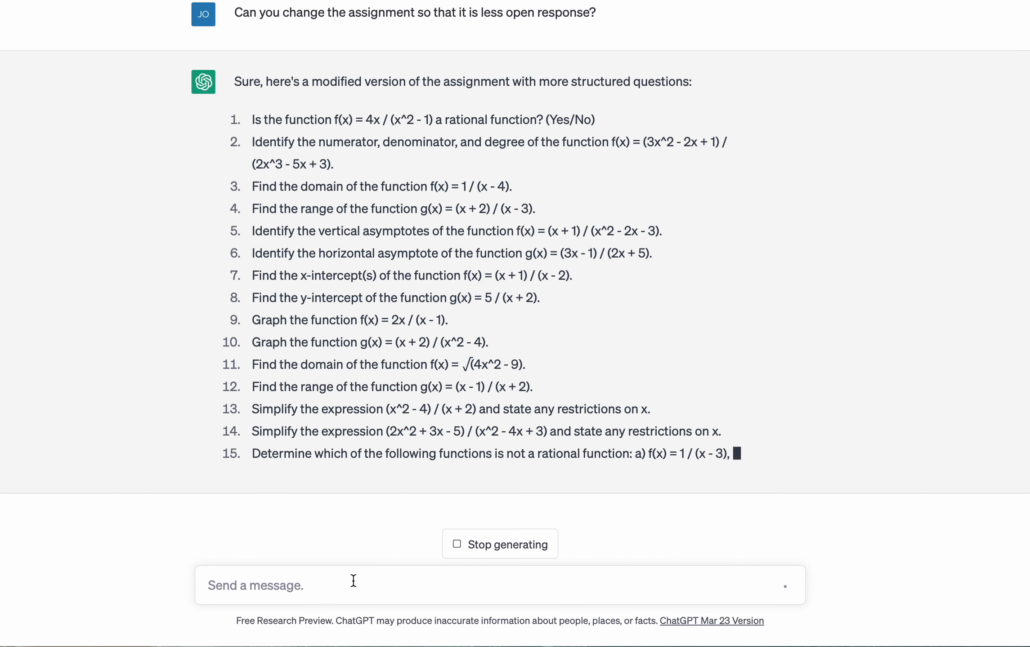
Ask about the assignment's scope by sending 'Are those questions just for lesson one or the entire unit?'.
text(Are)
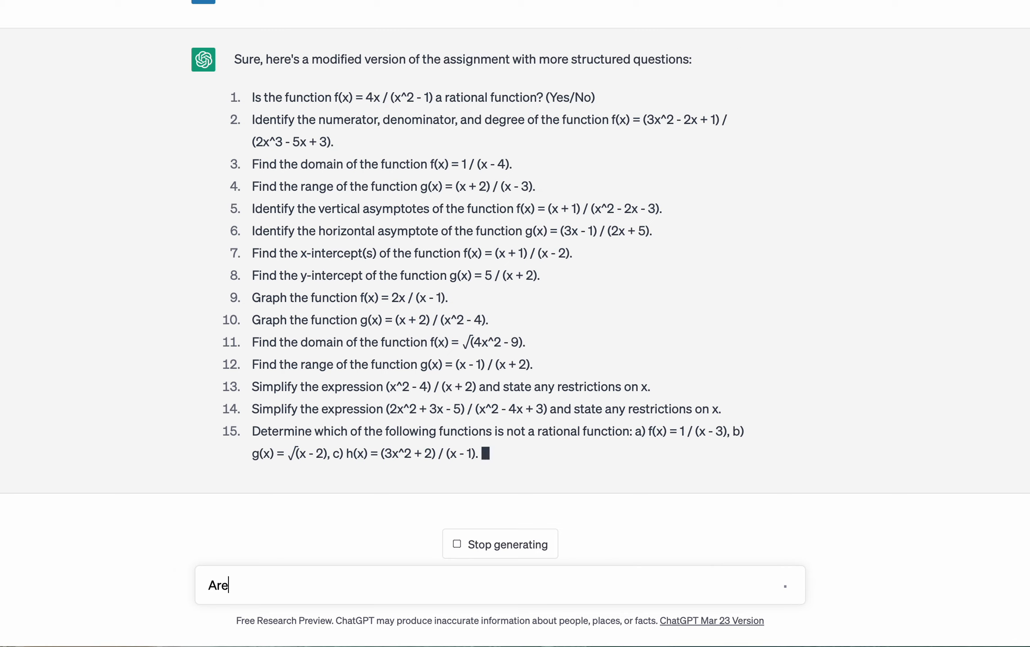
text( those questions )
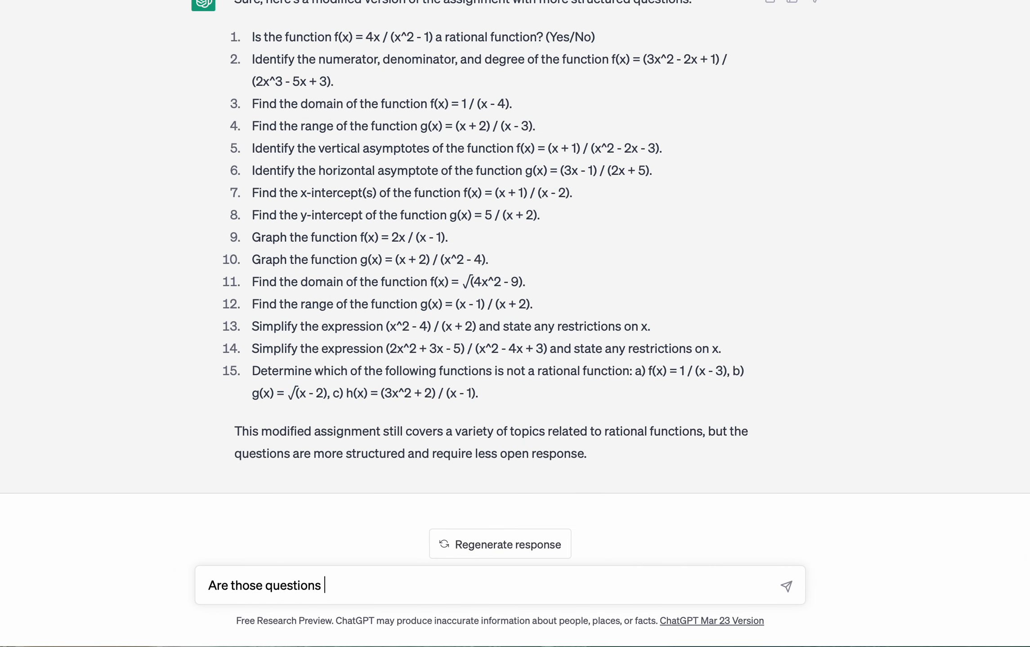
text(just for lesson one or the e)
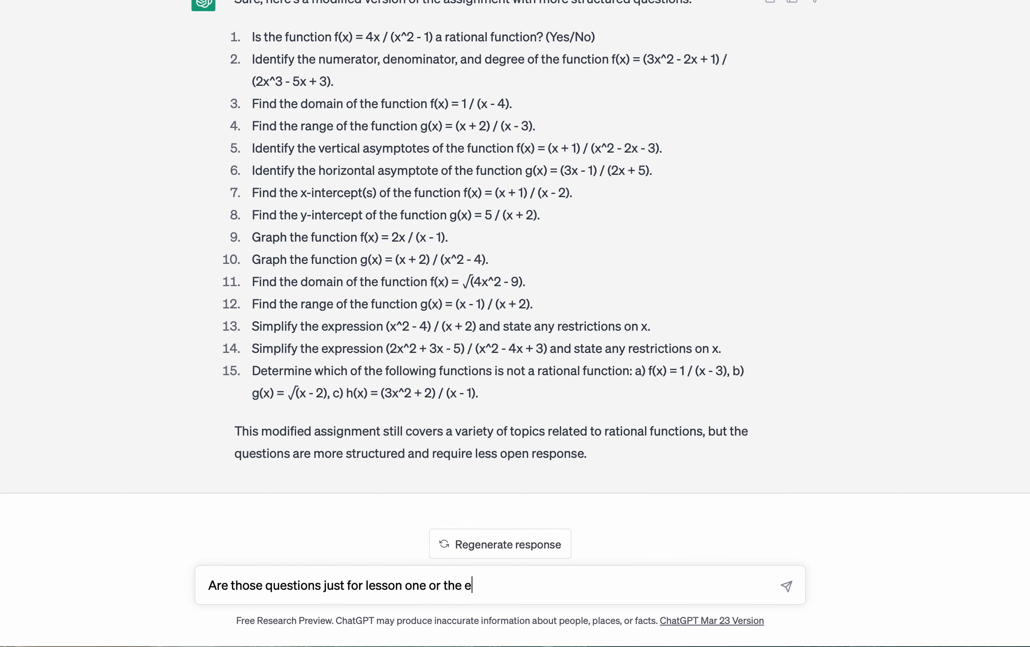
text(ntire unit?)
key(Return)
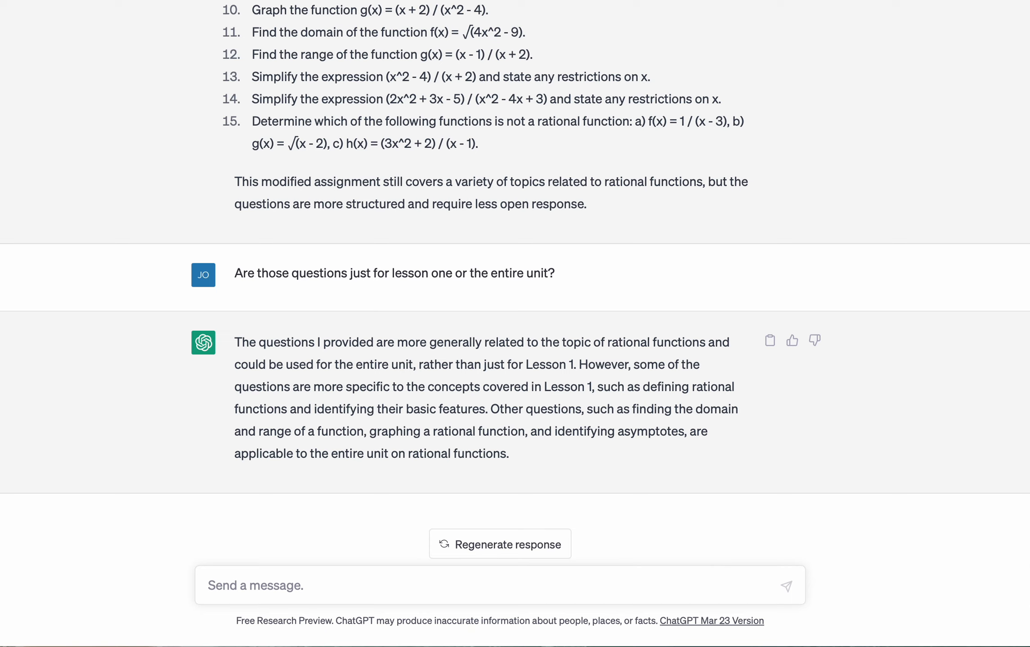
Request a narrower assignment by sending 'Can you just create an assignment on lesson 1?'.
text(Can you)
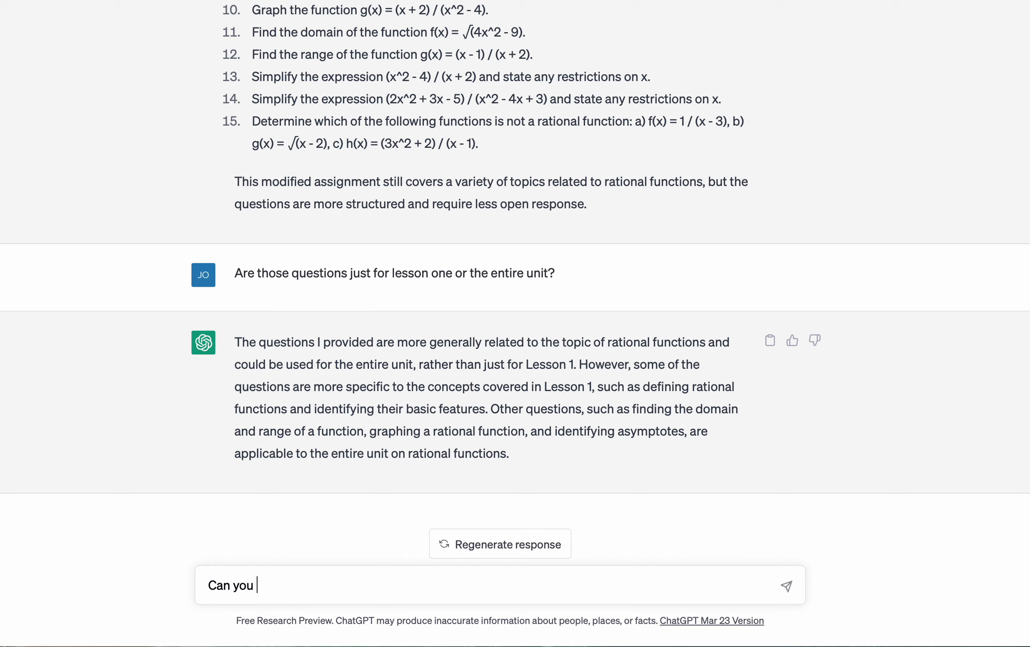
text( just create an as)
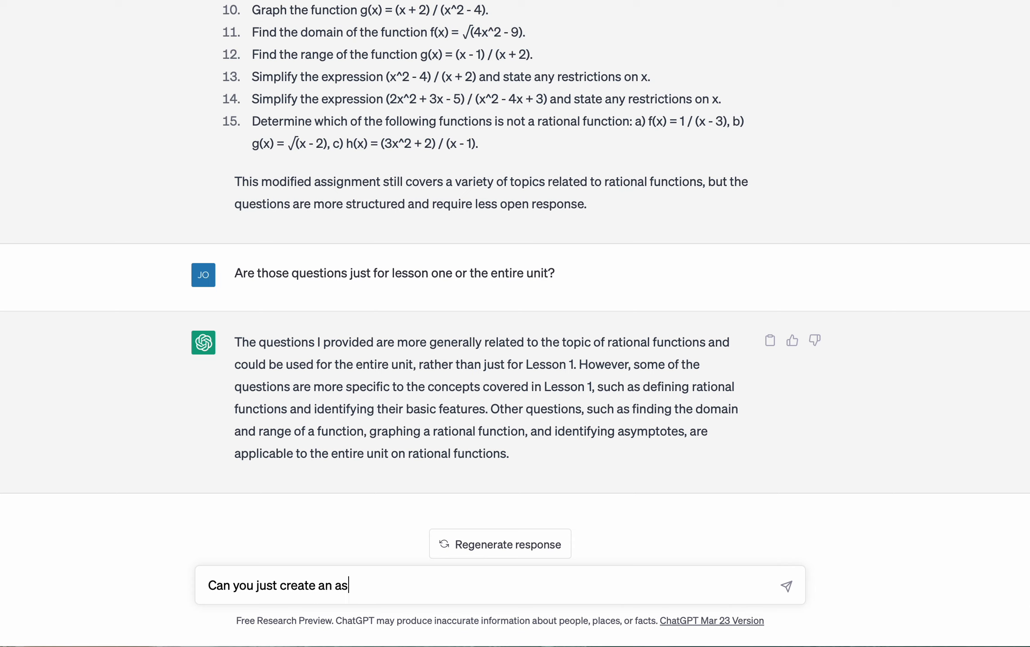
text(singmn)
key(BackSpace)
key(BackSpace)
key(BackSpace)
key(BackSpace)
text(gnment on lesson 1?)
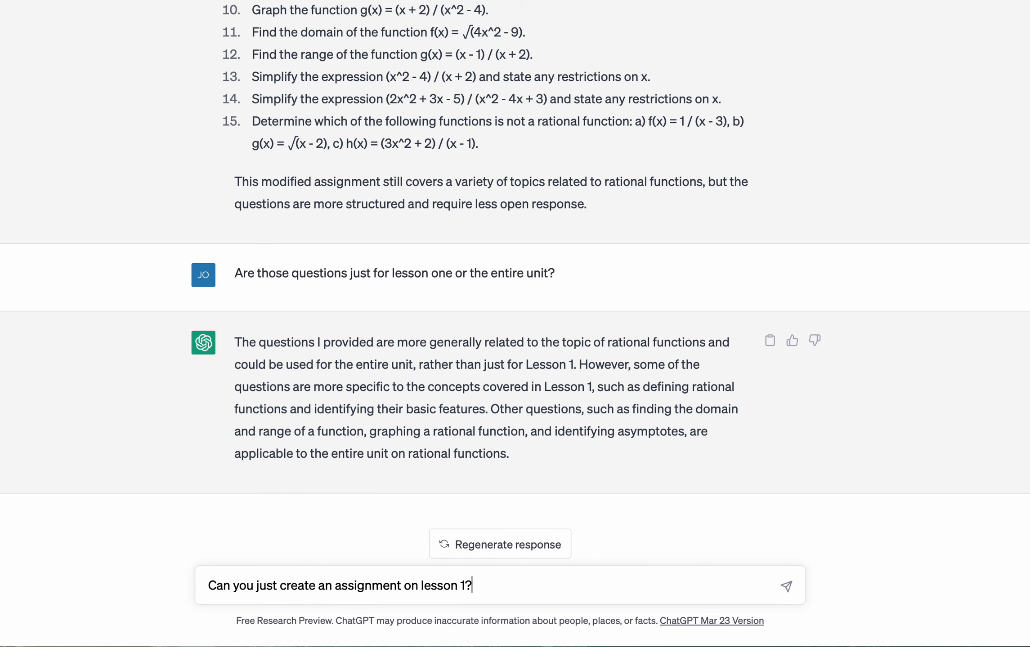
key(Return)
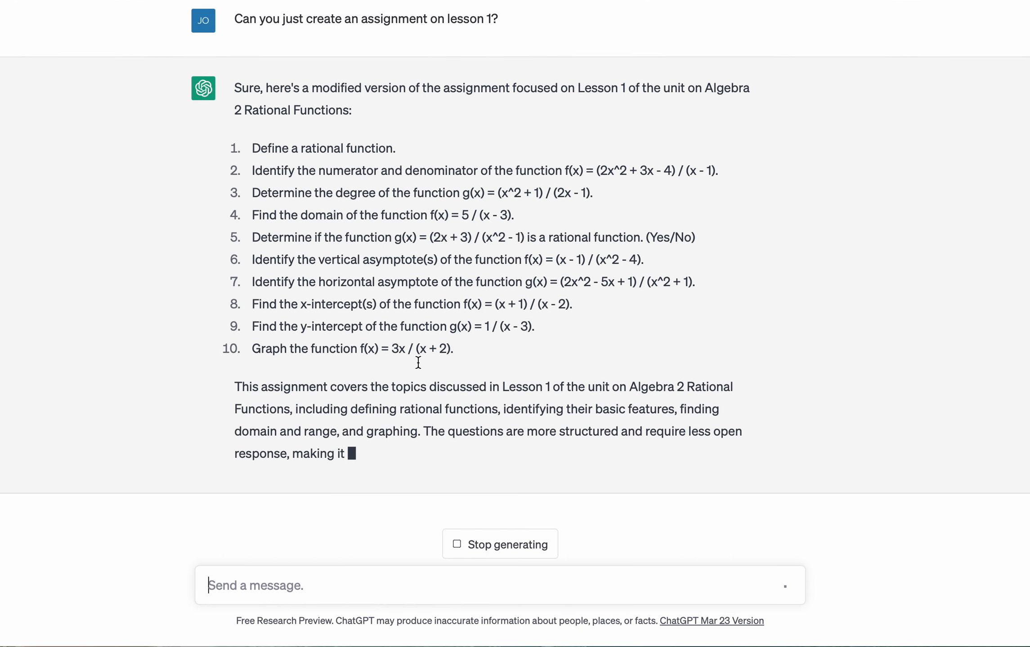
Review the 45-minute lesson 1 outline and the unit's lesson list to check which topics the lesson 1 assignment should cover.
scroll(417, 367, up, 20)
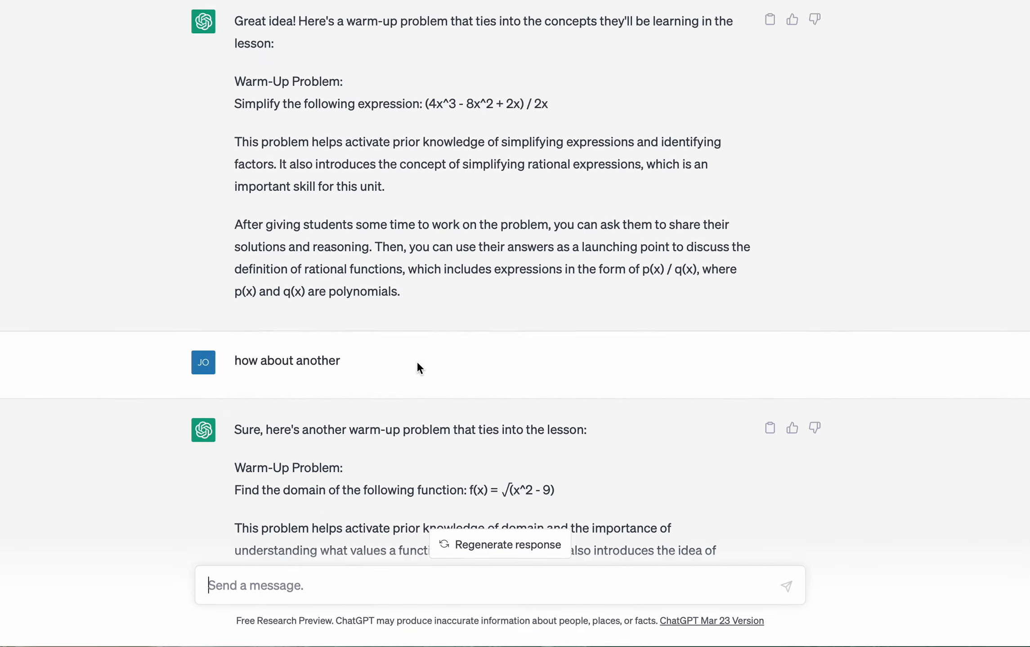
scroll(416, 361, down, 3)
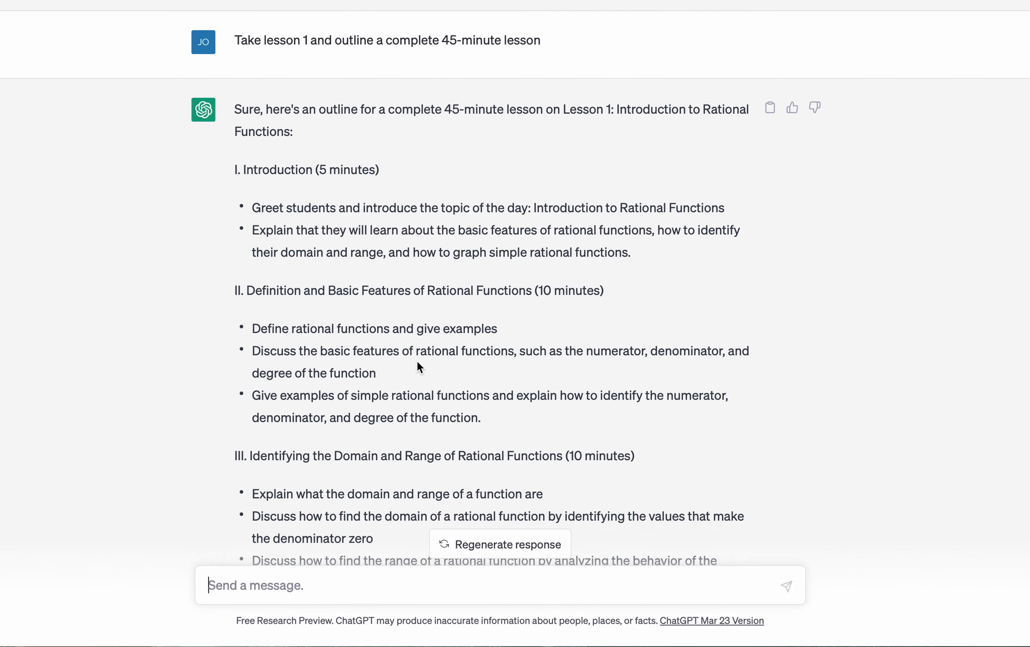
scroll(365, 310, down, 6)
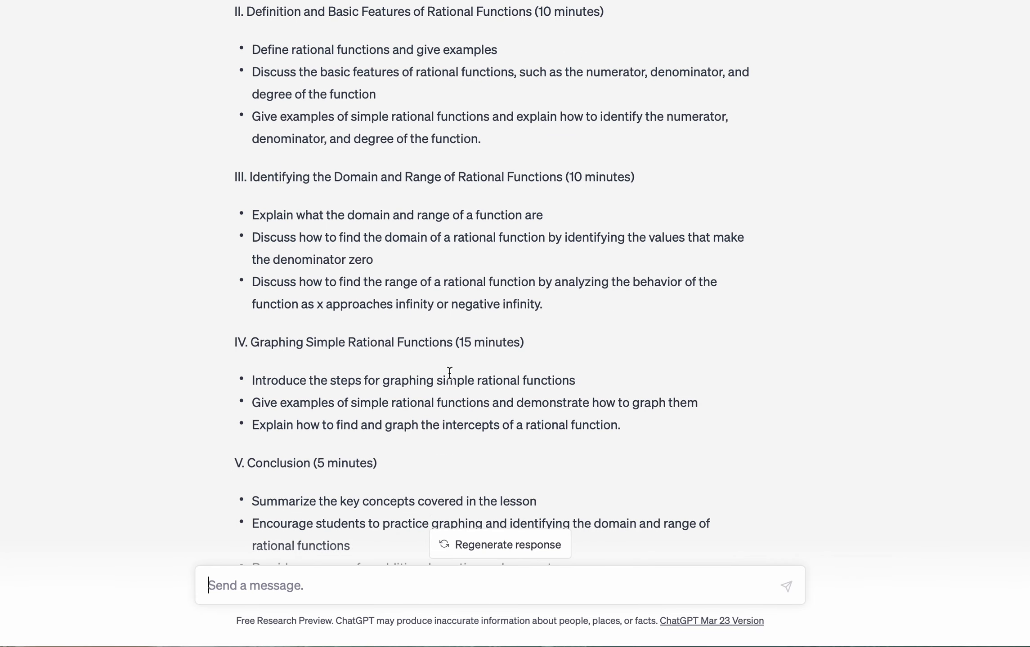
scroll(449, 373, down, 2)
scroll(448, 379, up, 1)
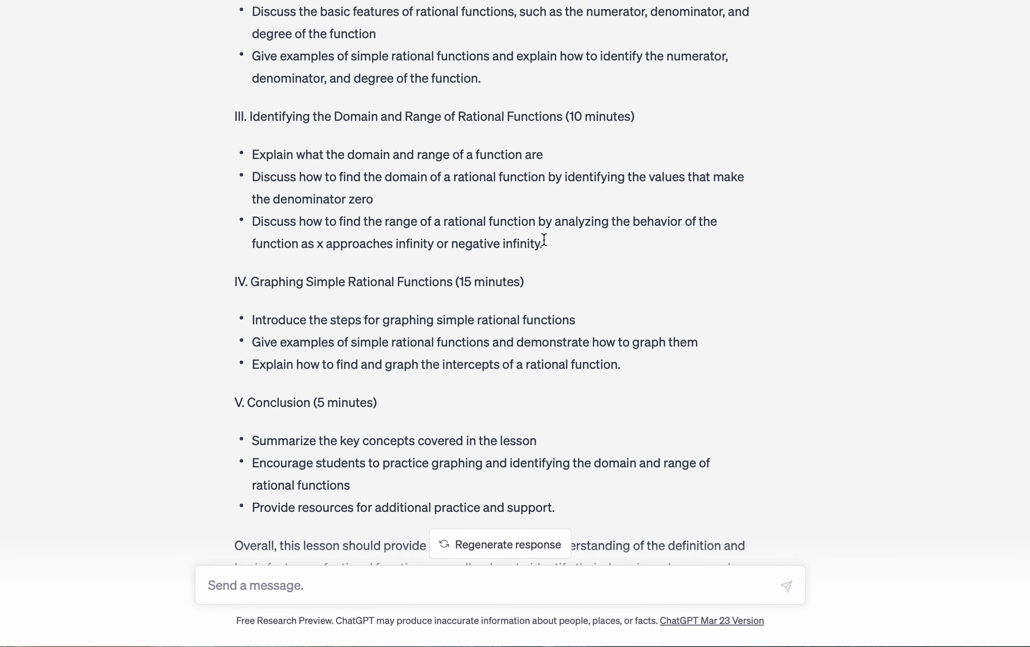
drag(543, 241, 230, 73)
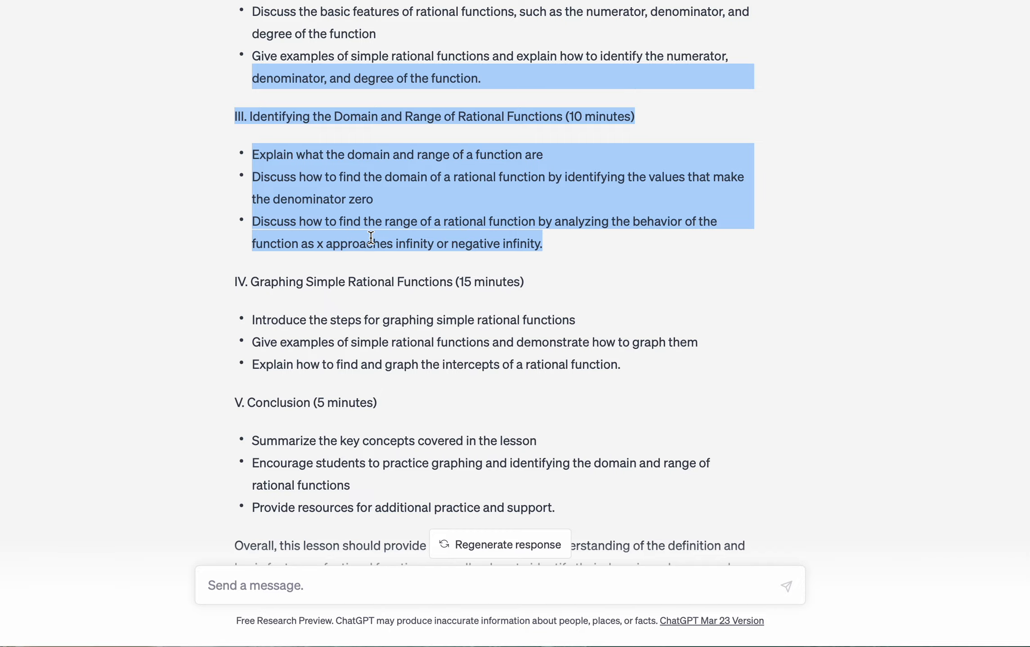
scroll(370, 239, down, 15)
scroll(369, 237, up, 12)
scroll(369, 237, up, 15)
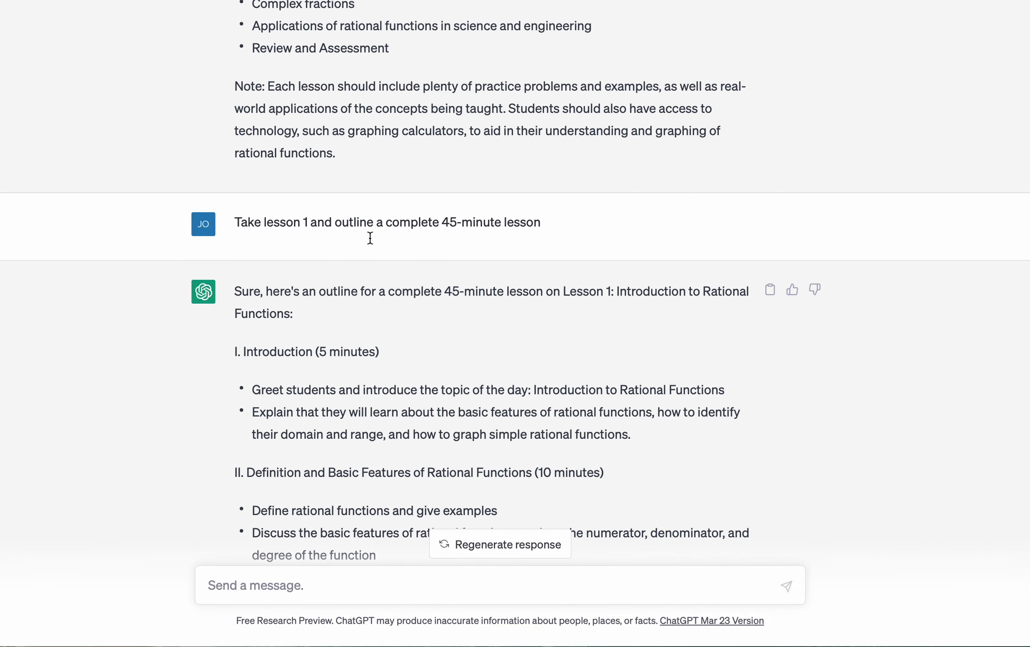
scroll(368, 236, up, 6)
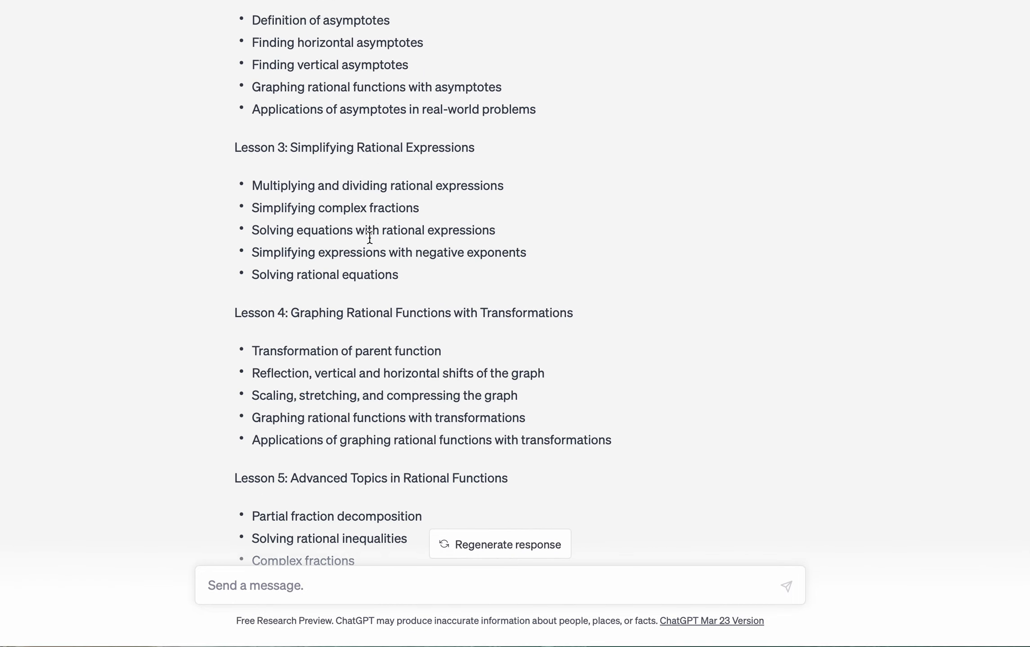
scroll(407, 246, down, 20)
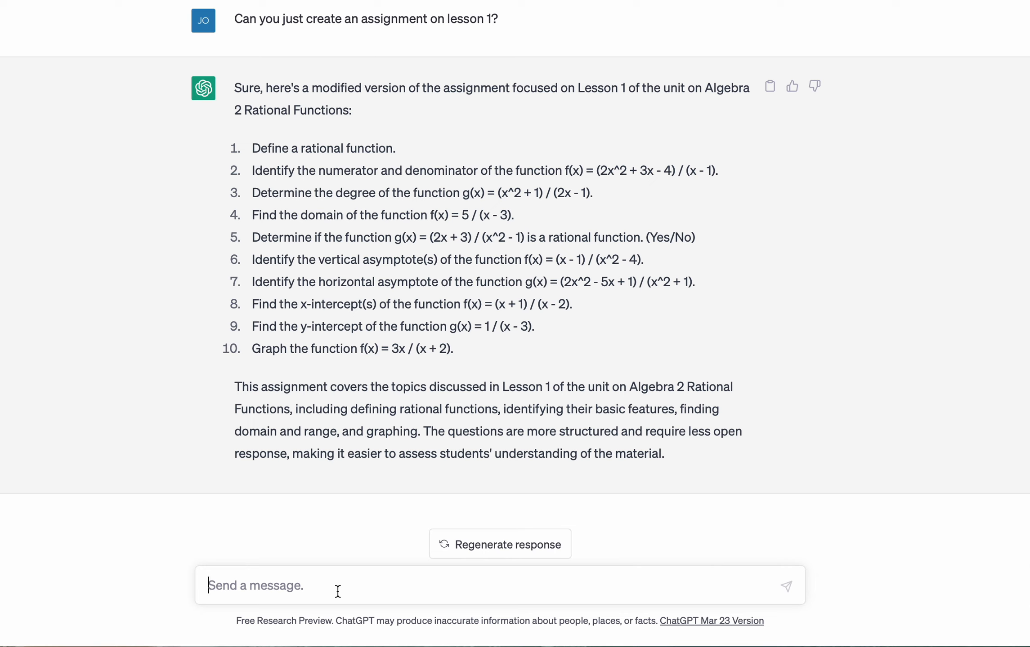
Question the assignment's asymptote problems by sending 'I thought asymptotes are not until lesson 2'.
click(338, 591)
text(I thought)
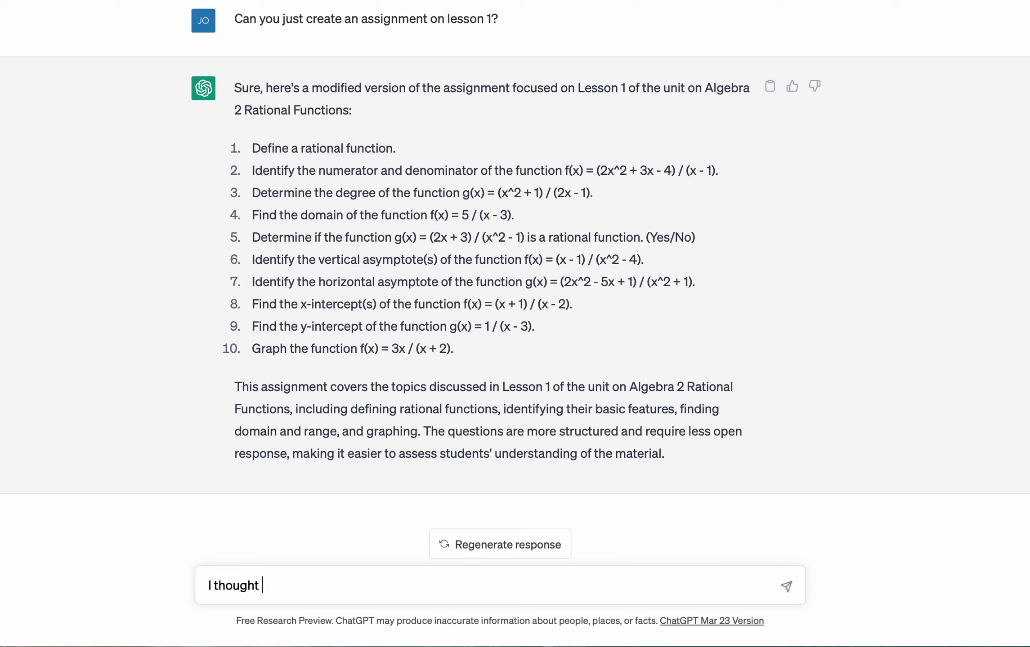
text( we )
text( as)
text(ymp)
text(totes are not until )
text(lesson)
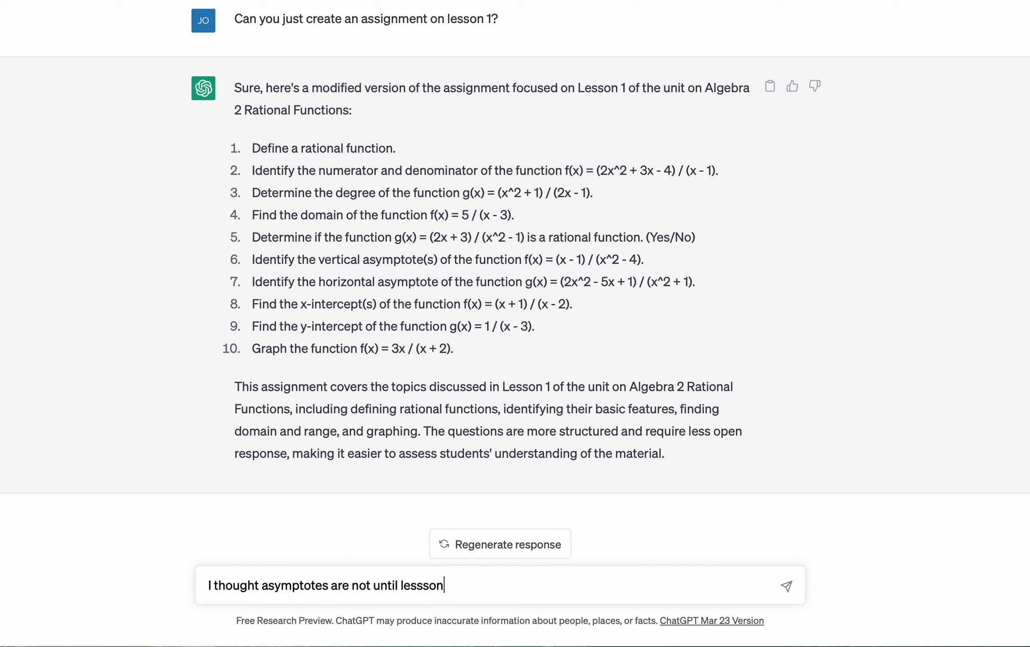
key(BackSpace)
key(Return)
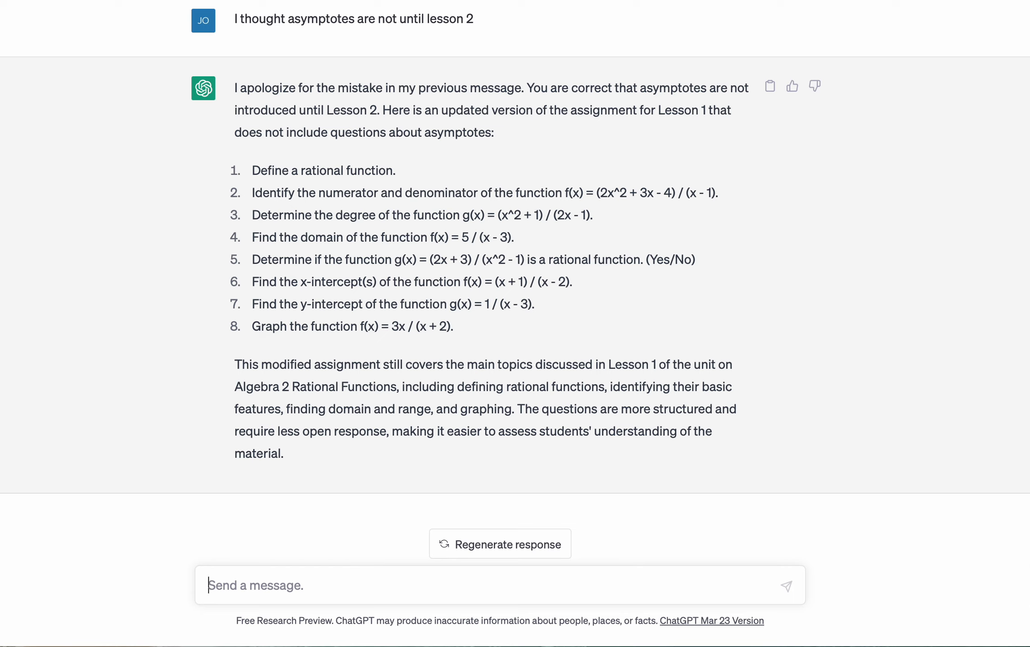
Request extra assignment problems by sending 'Can you add two questions based on the real world?'.
text(Can you )
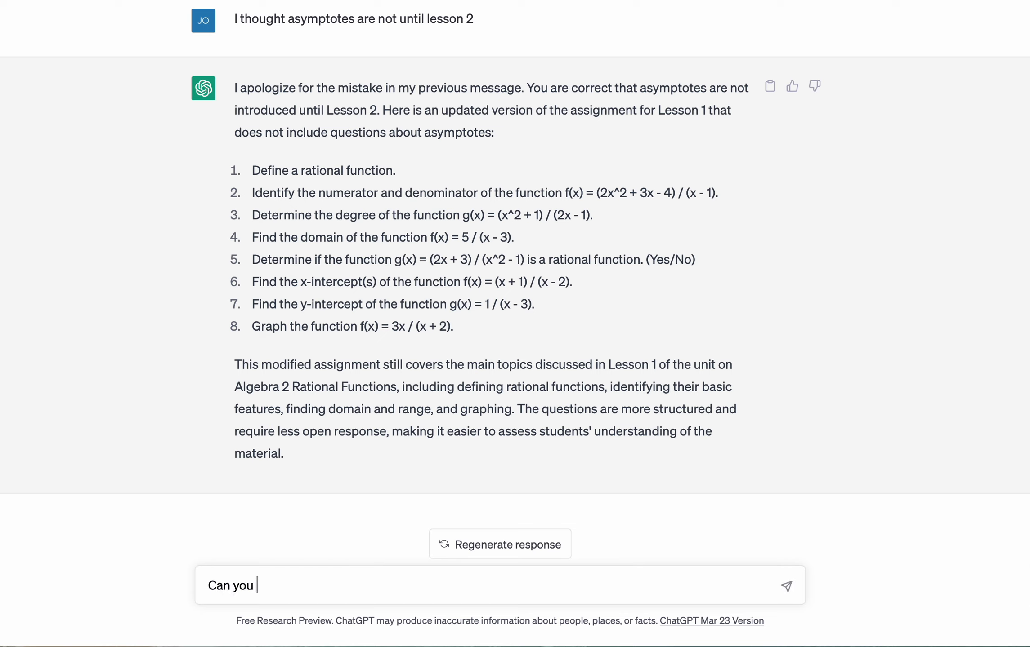
text(add two questions)
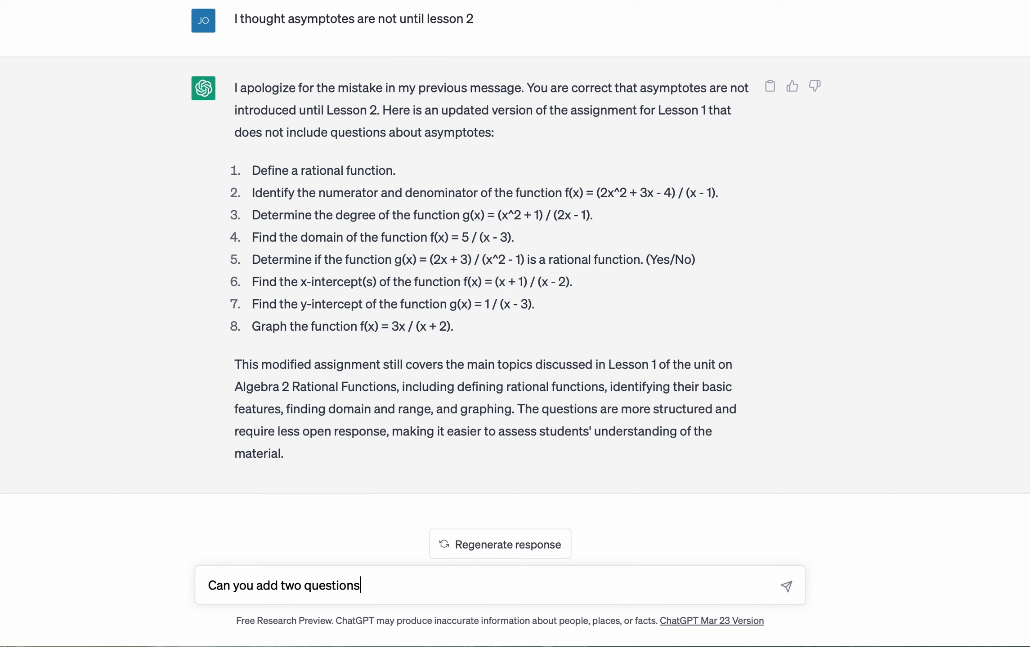
text( based on the real world?)
key(Return)
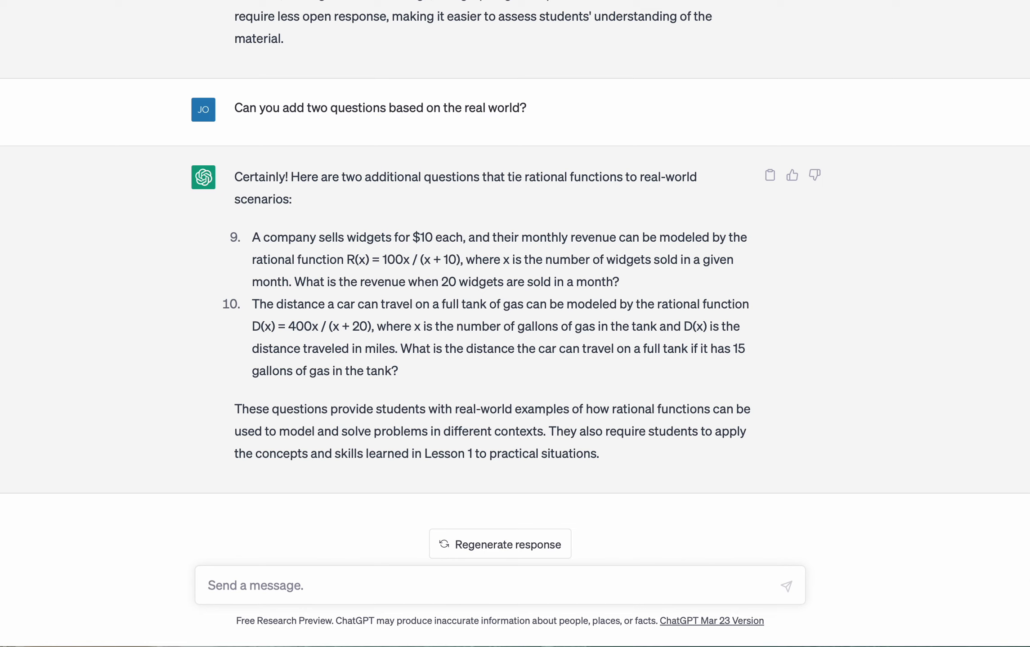
Request a group activity by sending 'Can you add a part to lesson one that requires students to work in groups?'.
text(Can you add a part to lesson one that requir)
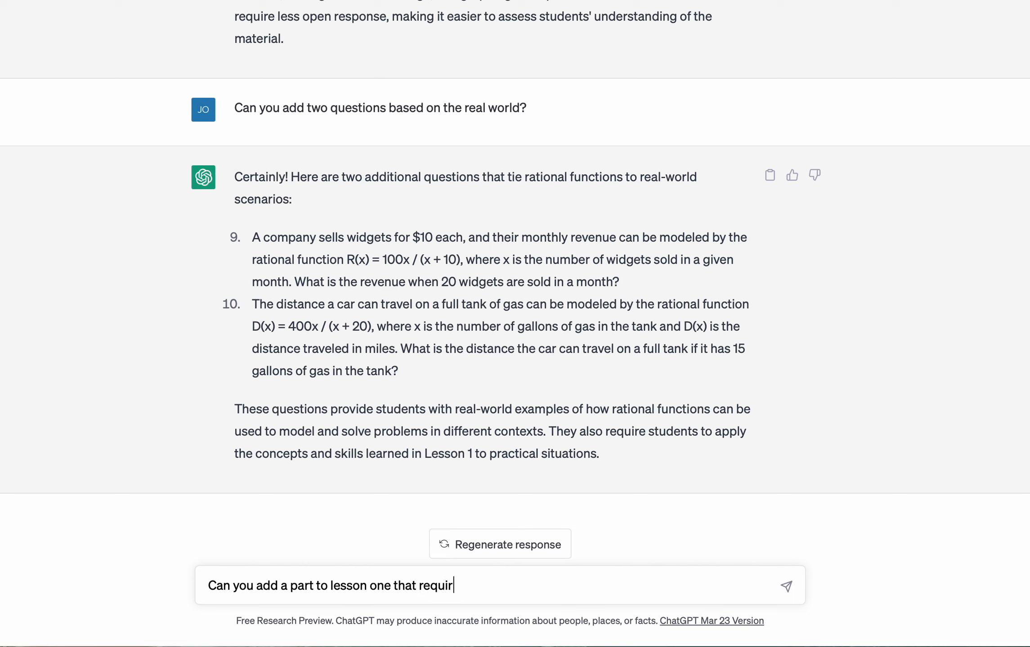
text(es students to )
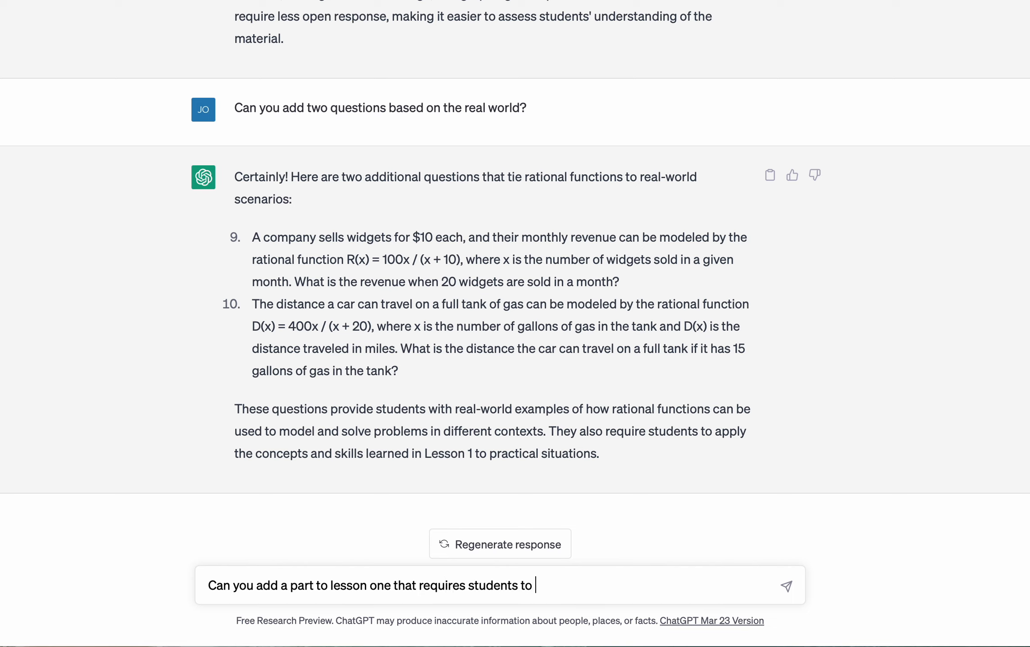
text(work in gropus)
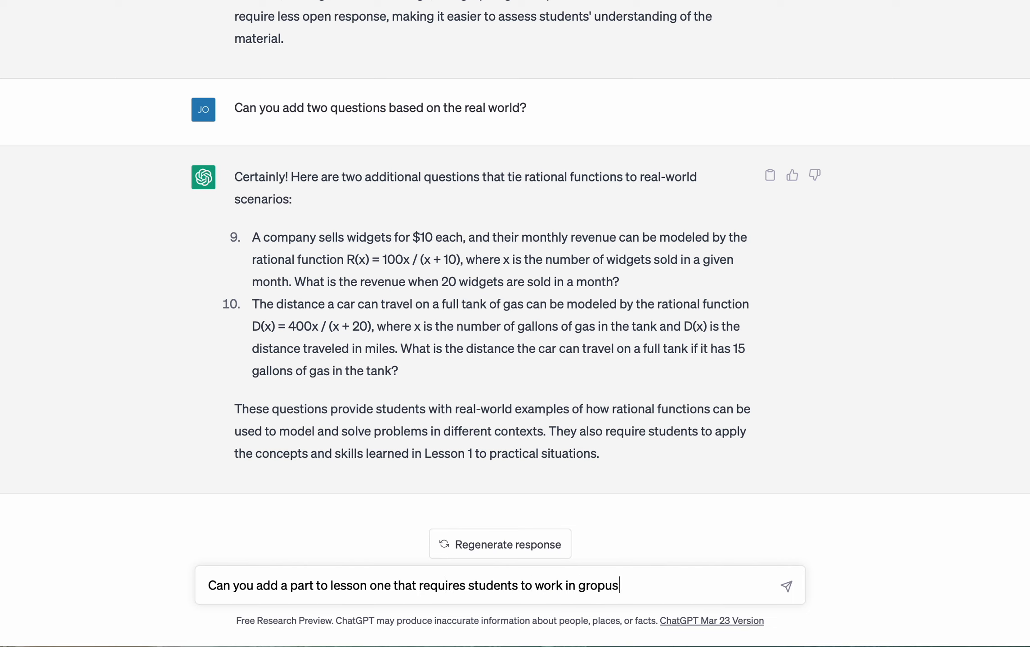
key(BackSpace)
key(BackSpace)
key(BackSpace)
text(ups)
key(BackSpace)
key(BackSpace)
key(BackSpace)
text(ups?)
key(Return)
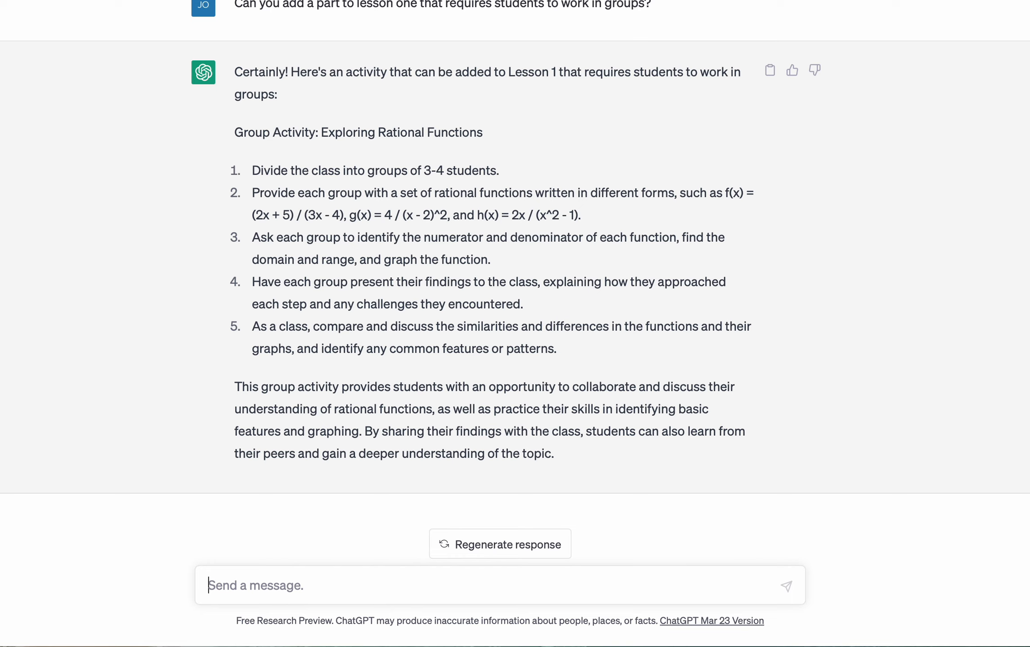
Compare the questions in the revised lesson 1 assignment with the original 15-question assignment, and review the group activity.
scroll(365, 405, up, 20)
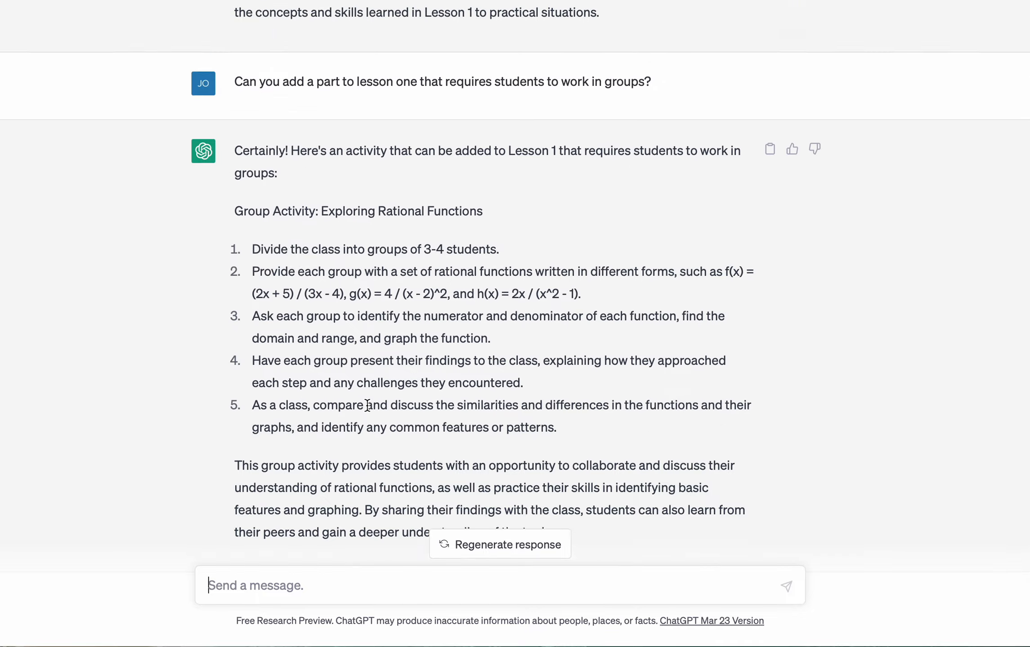
scroll(368, 403, down, 1)
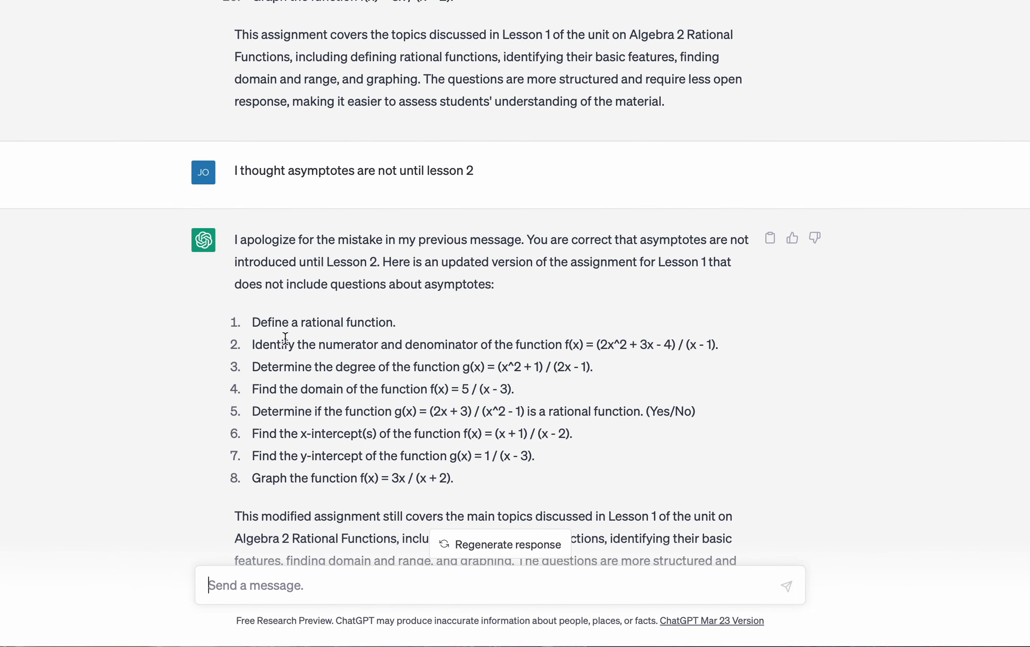
drag(251, 322, 420, 328)
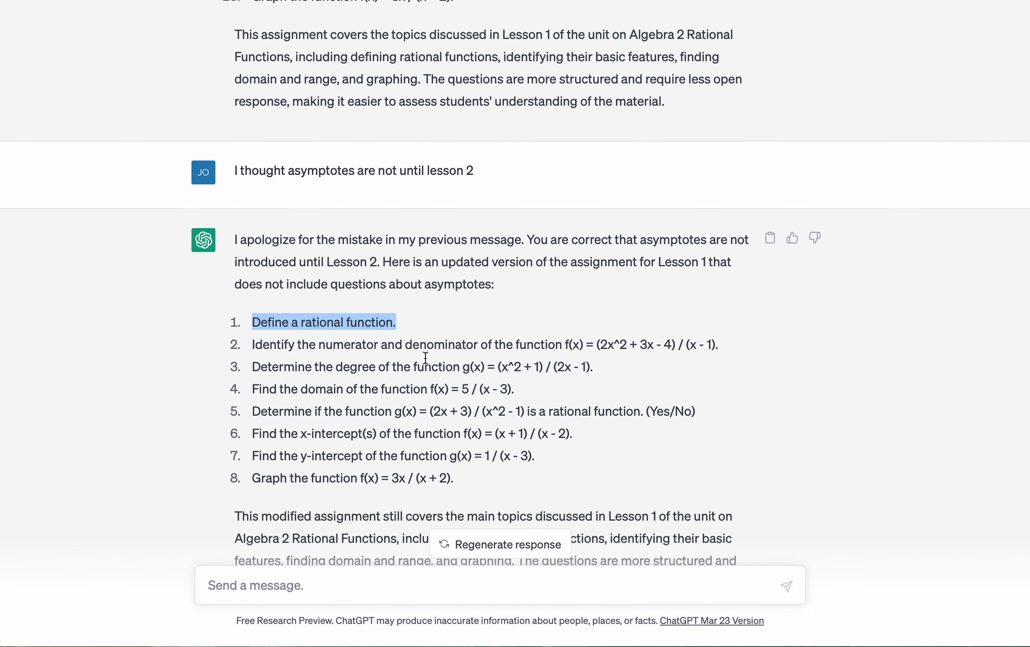
scroll(424, 389, up, 10)
scroll(424, 388, up, 15)
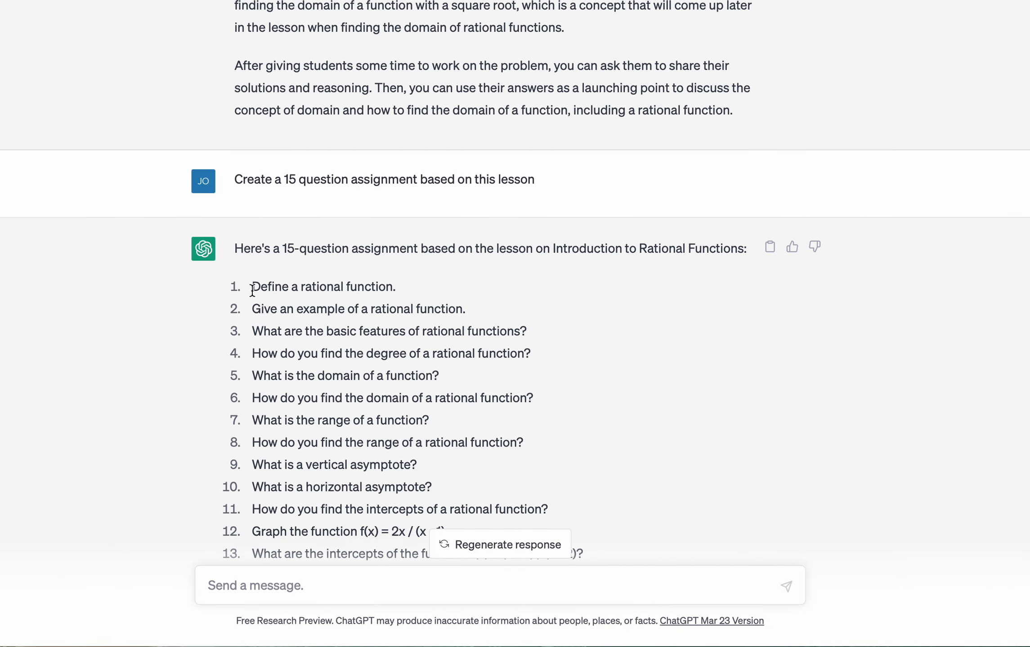
drag(252, 286, 543, 449)
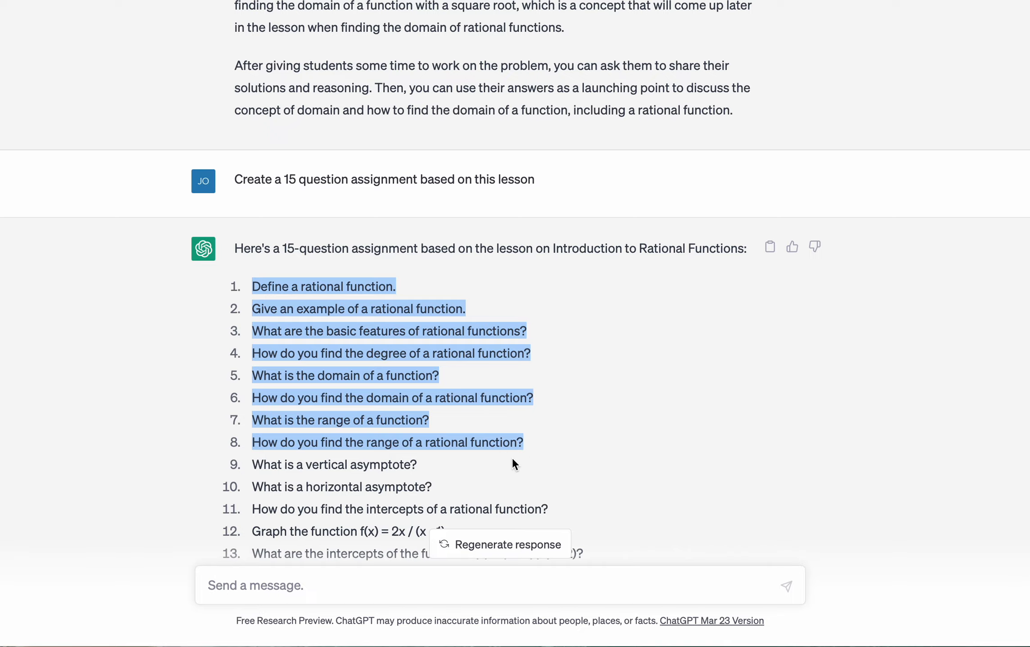
scroll(512, 458, down, 20)
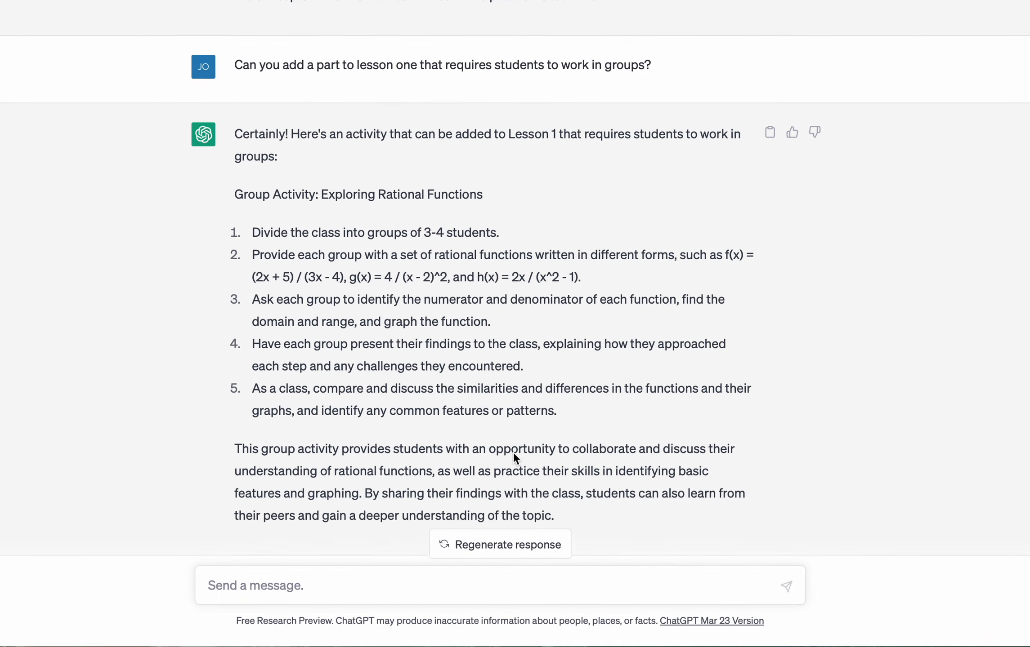
scroll(513, 452, up, 3)
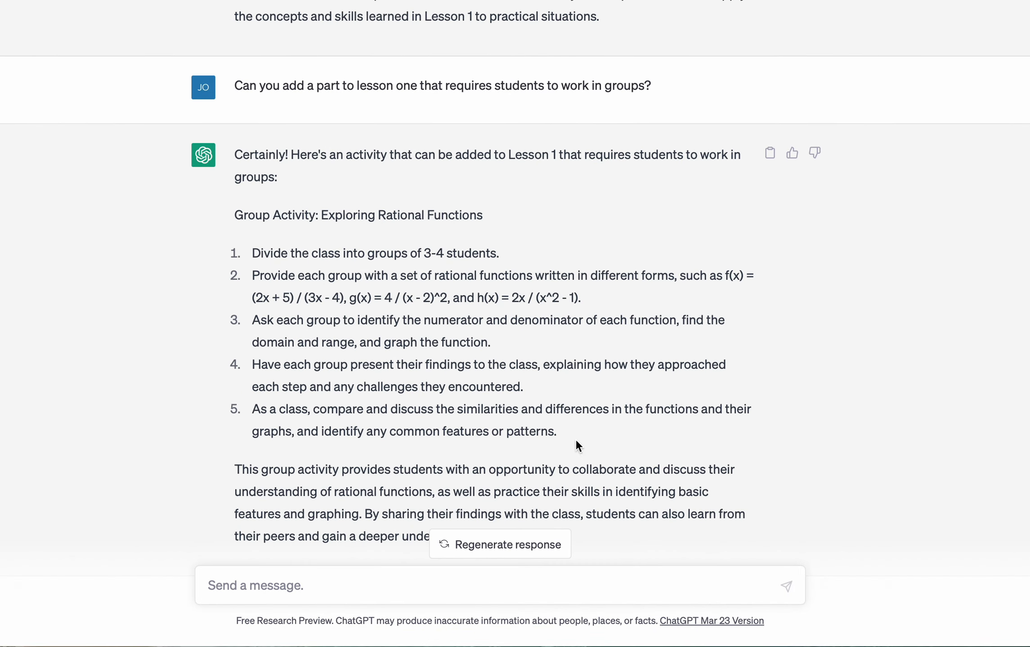